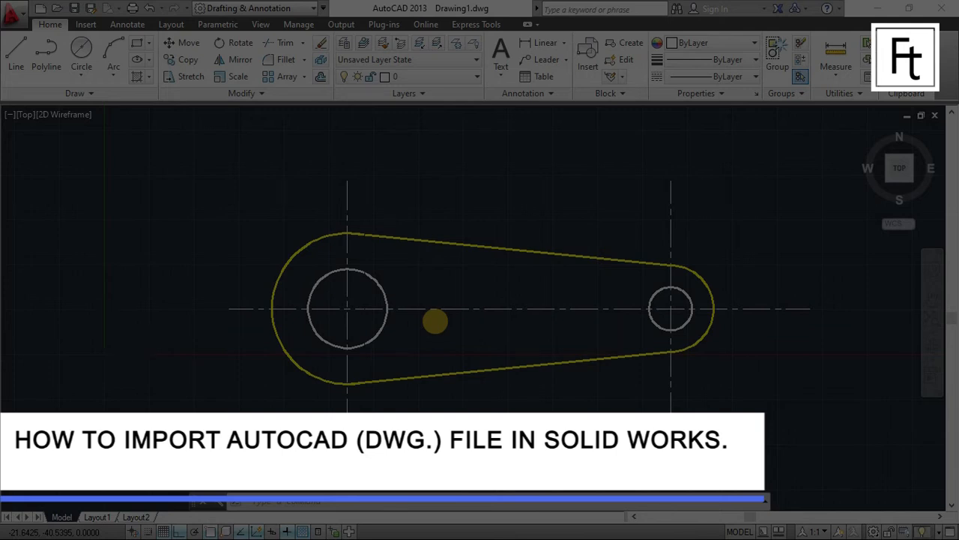
scroll(435, 321, "up", 2)
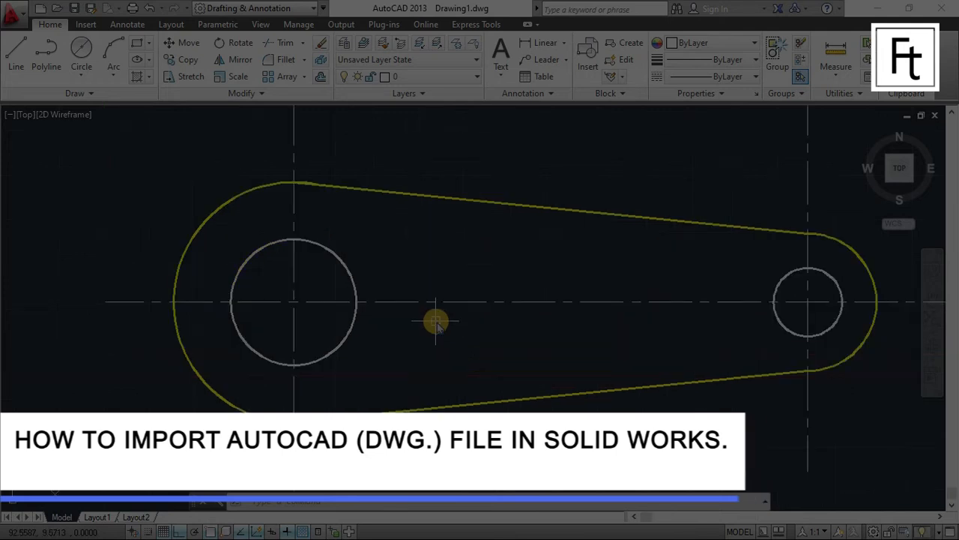
scroll(435, 320, "down", 2)
scroll(435, 321, "up", 2)
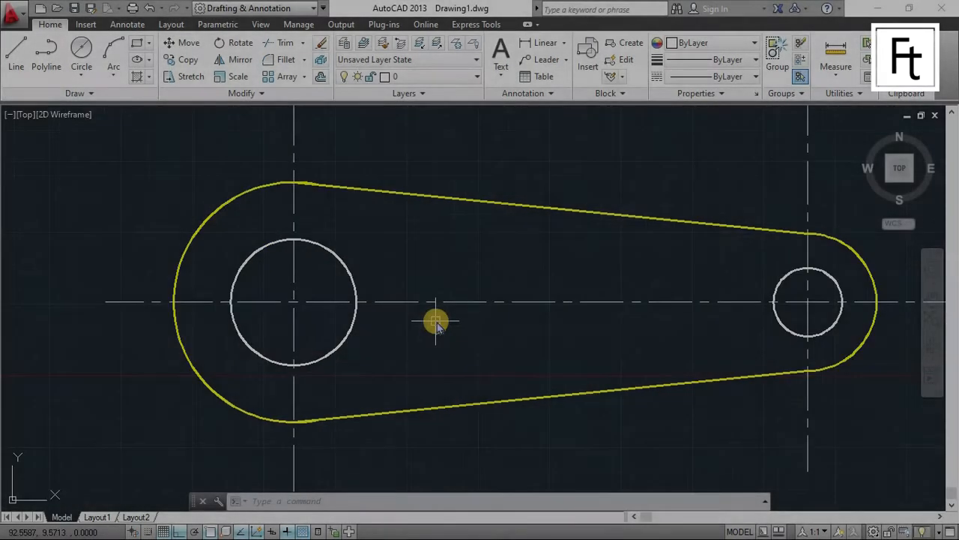
scroll(525, 317, "down", 4)
scroll(490, 315, "up", 2)
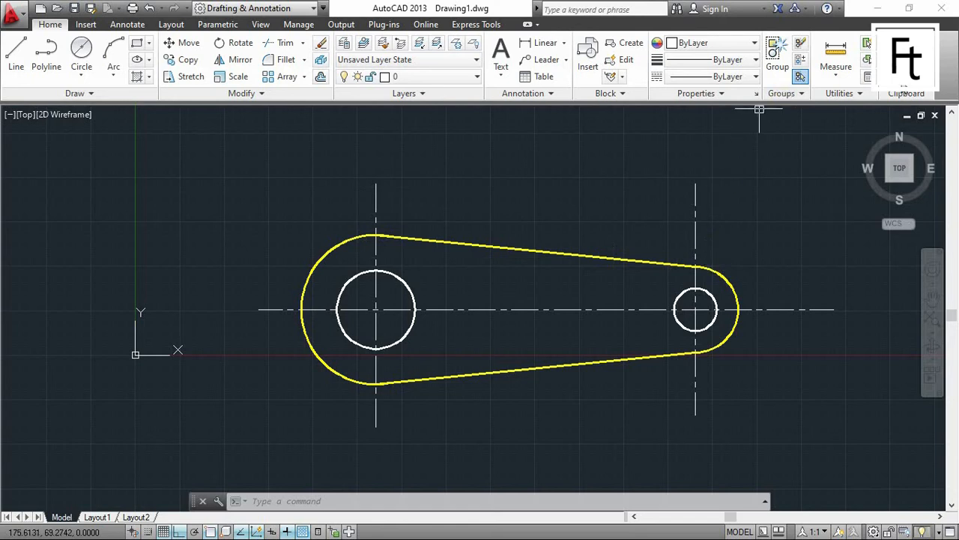
left_click(929, 78)
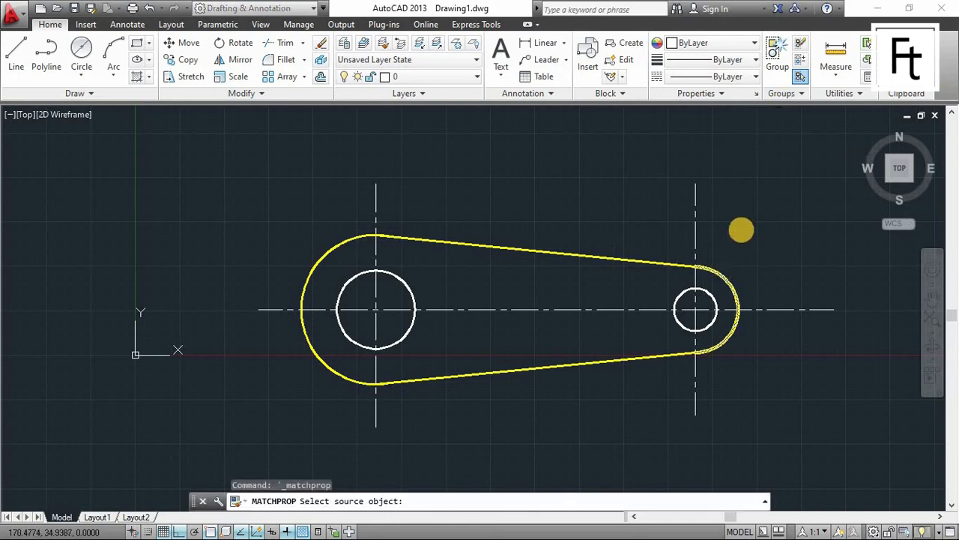
key("Escape")
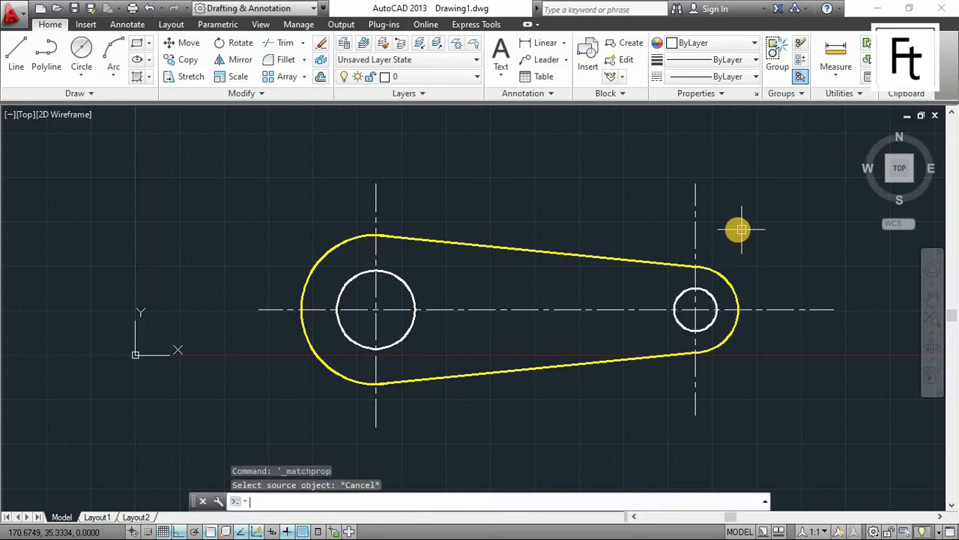
Step: Save the drawing to the Desktop as "part 1" in the AutoCAD 2007/LT2007 Drawing (*.dwg) format
left_click(14, 13)
left_click(46, 181)
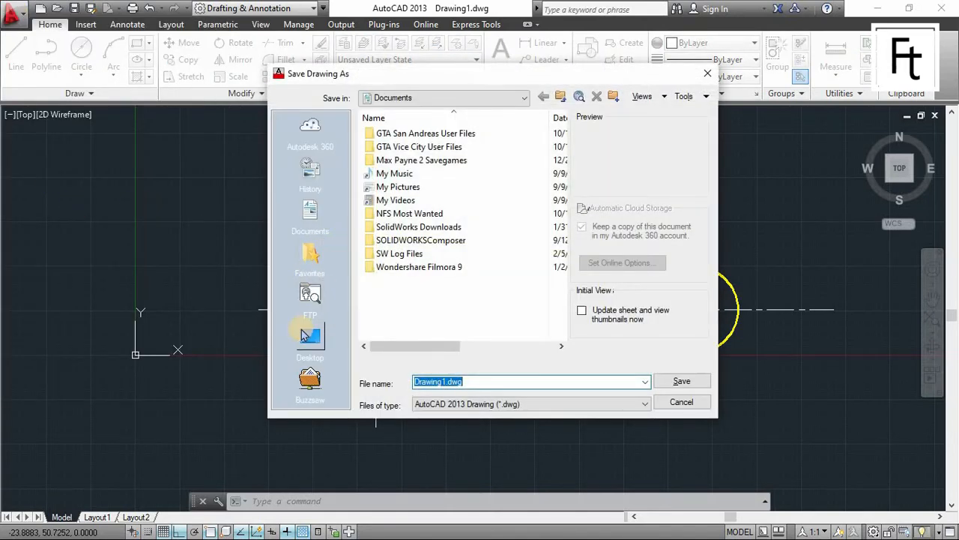
left_click(309, 339)
left_click(488, 382)
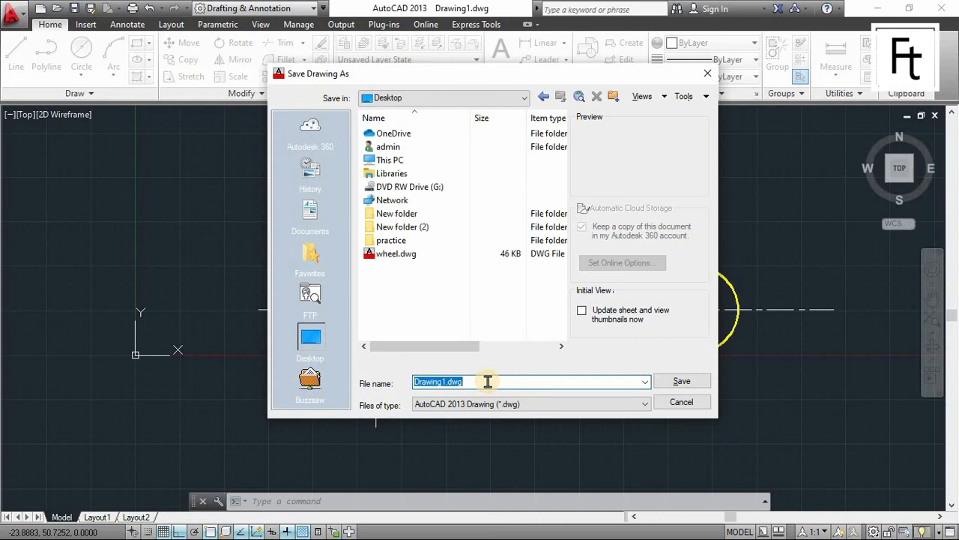
type("part 1")
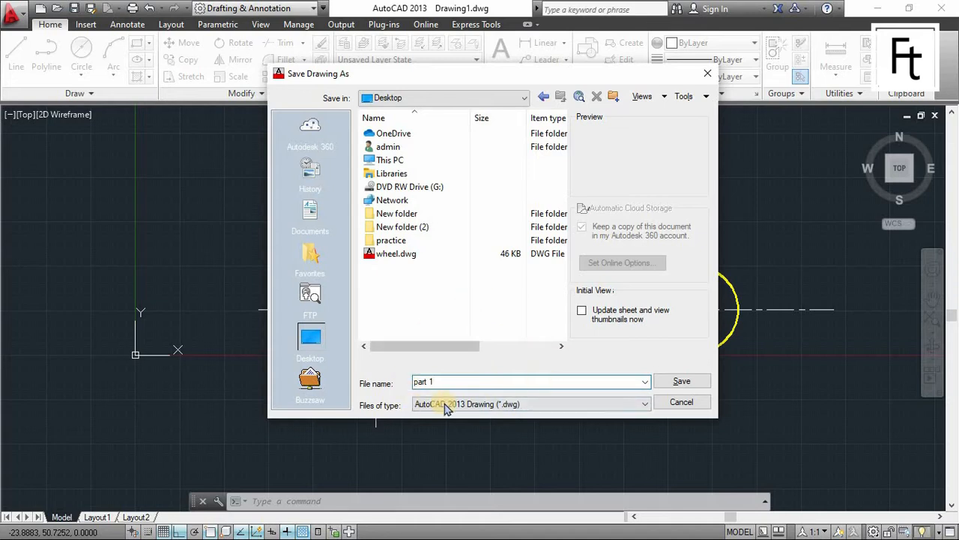
left_click(449, 405)
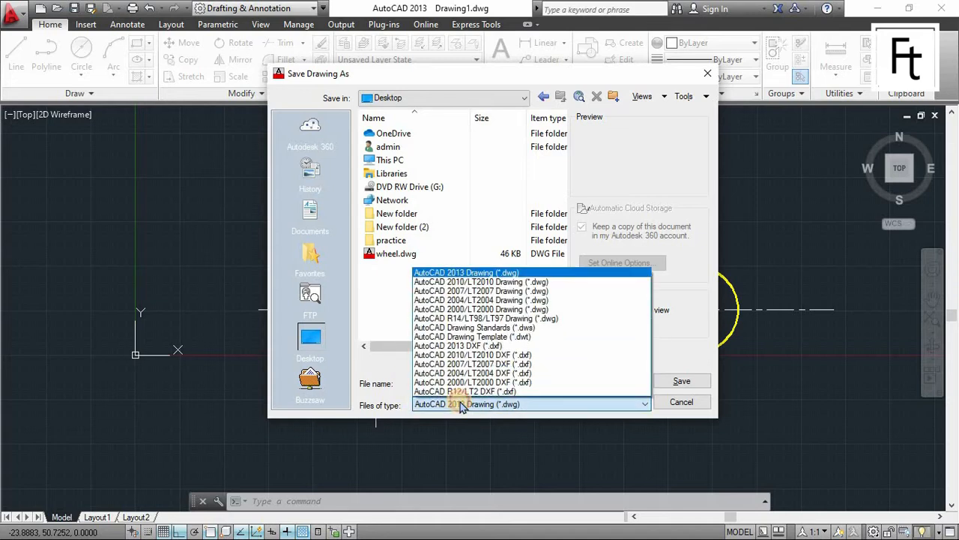
left_click(480, 292)
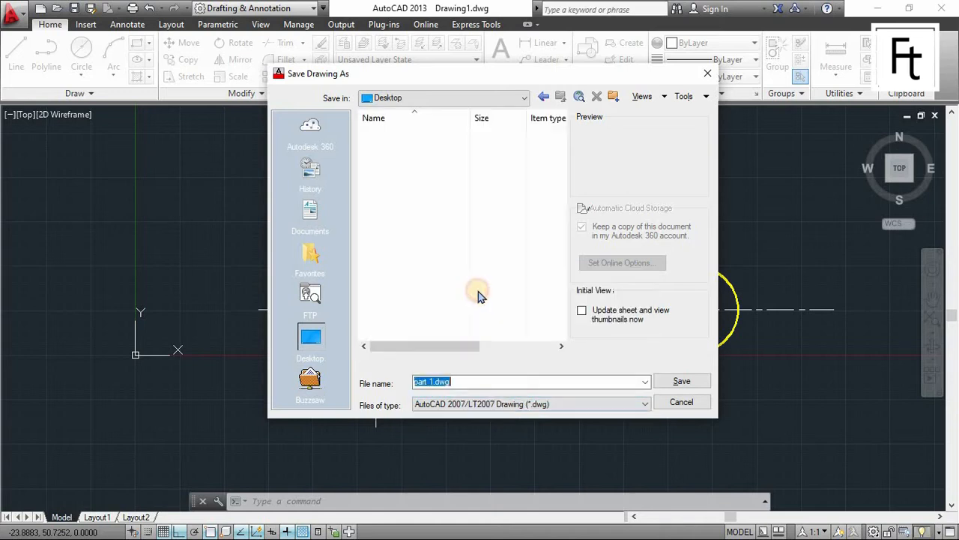
left_click(312, 339)
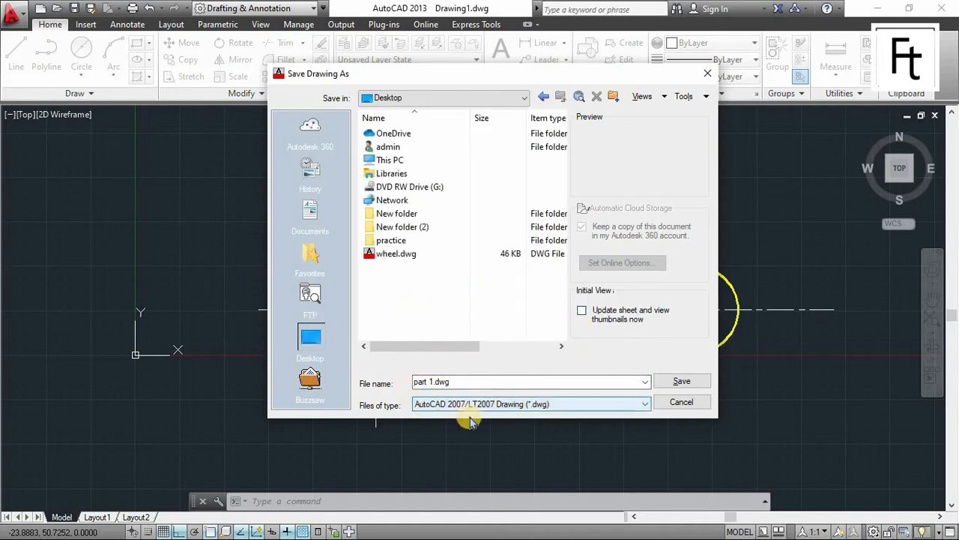
left_click(670, 380)
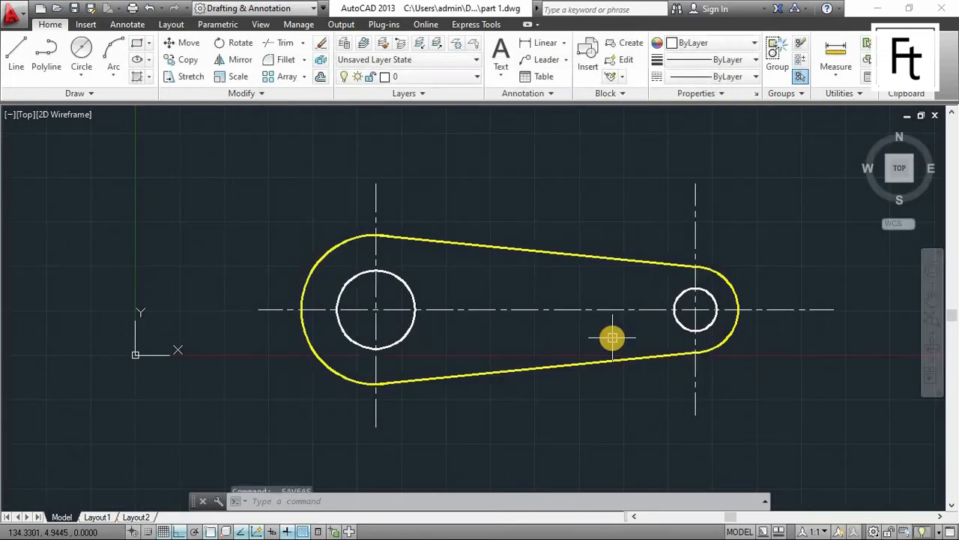
scroll(494, 329, "down", 3)
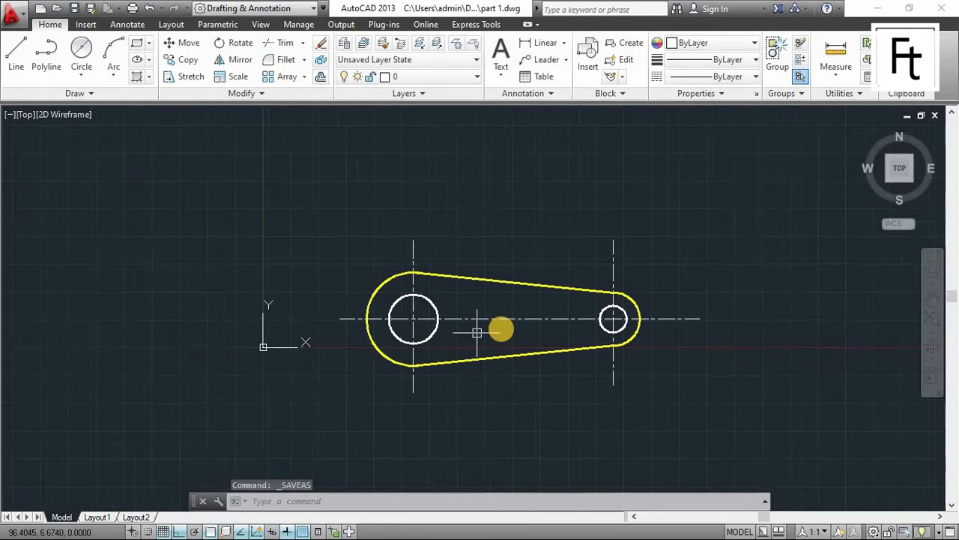
scroll(488, 323, "up", 3)
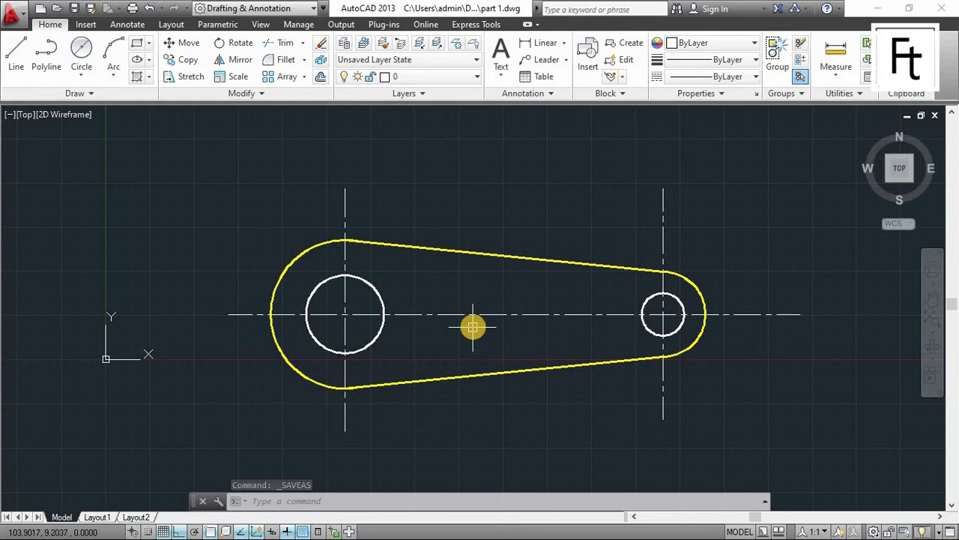
Step: Switch to SOLIDWORKS to create a new part, and orient the view normal to its Front Plane
key("alt+Tab")
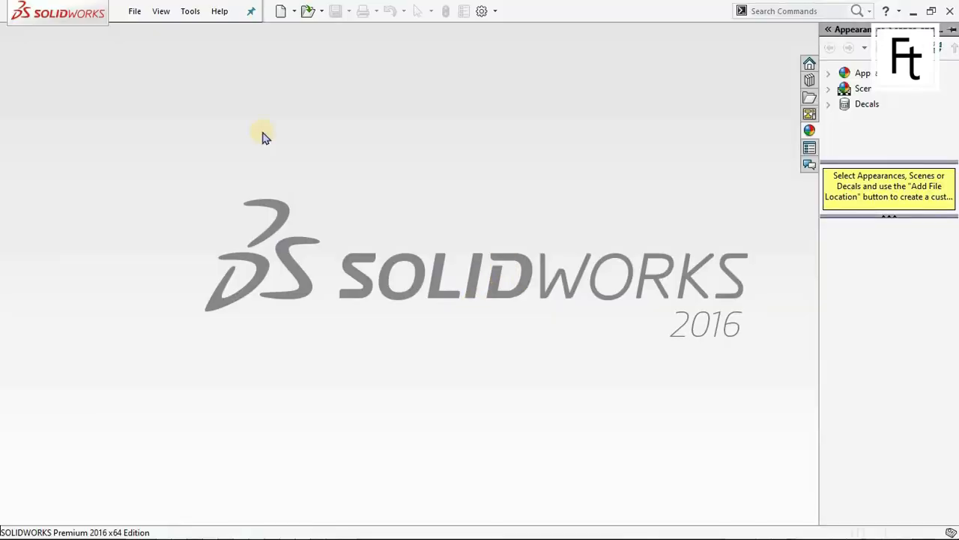
left_click(139, 15)
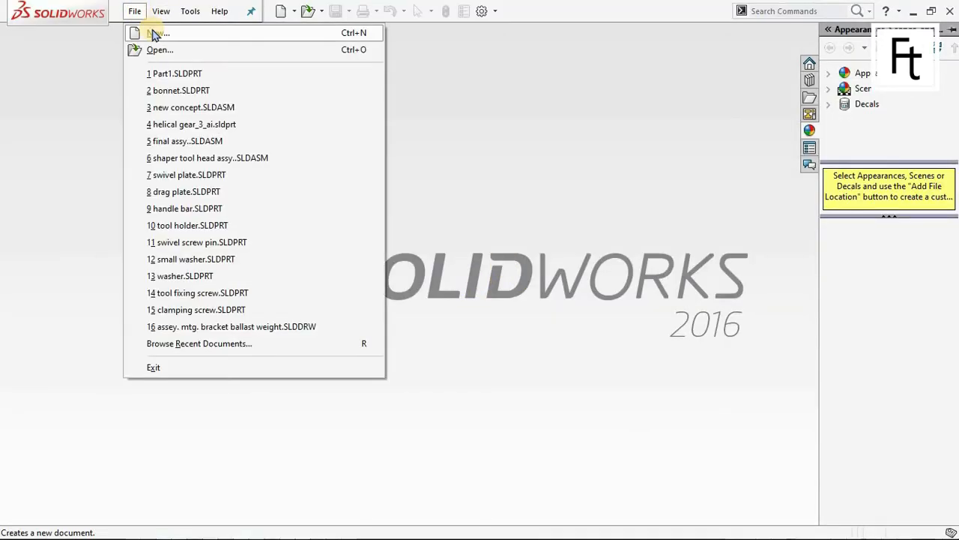
left_click(152, 34)
left_click(512, 343)
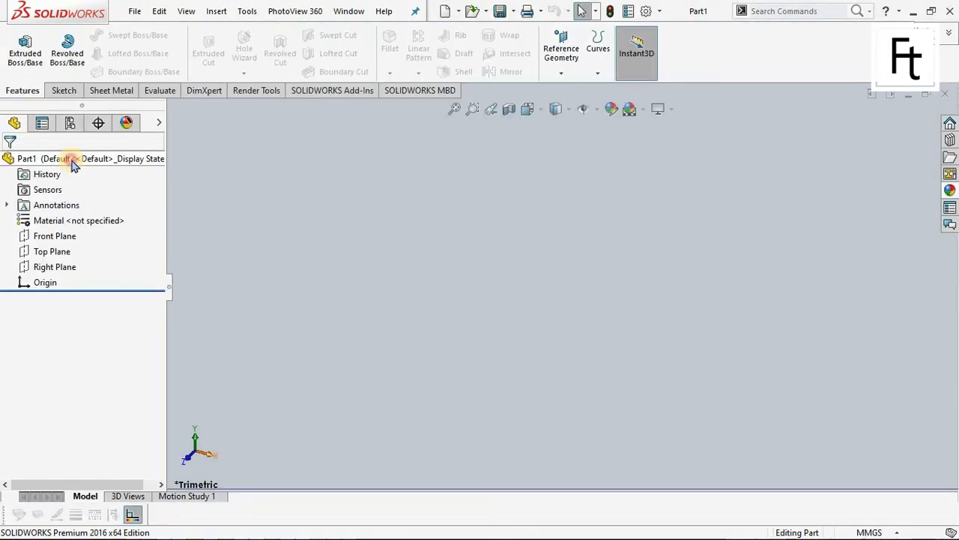
left_click(66, 237)
left_click(132, 217)
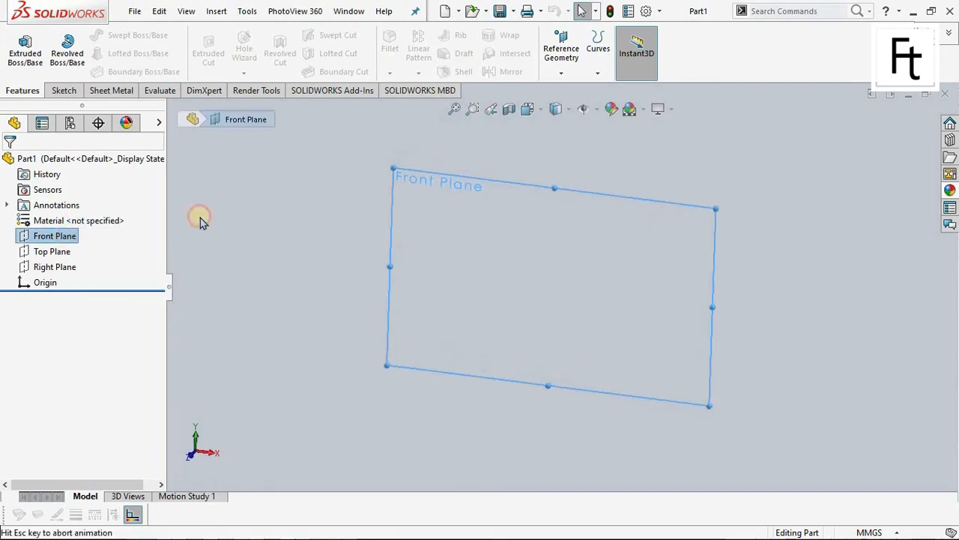
left_click(226, 13)
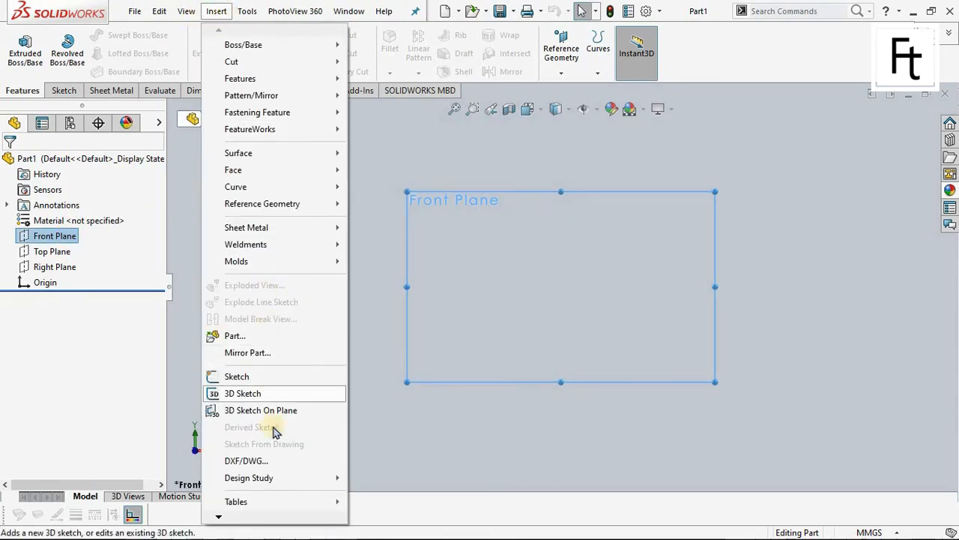
mouse_move(285, 478)
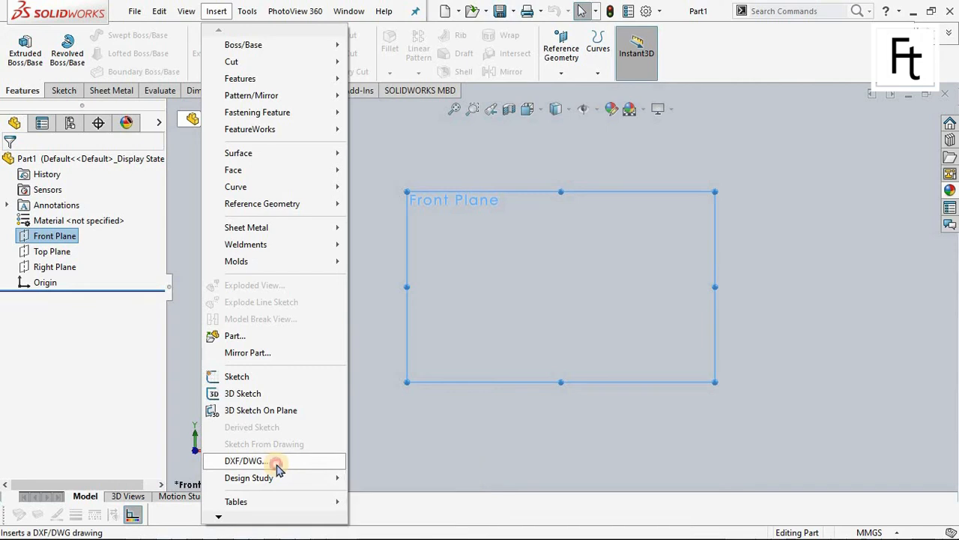
left_click(278, 463)
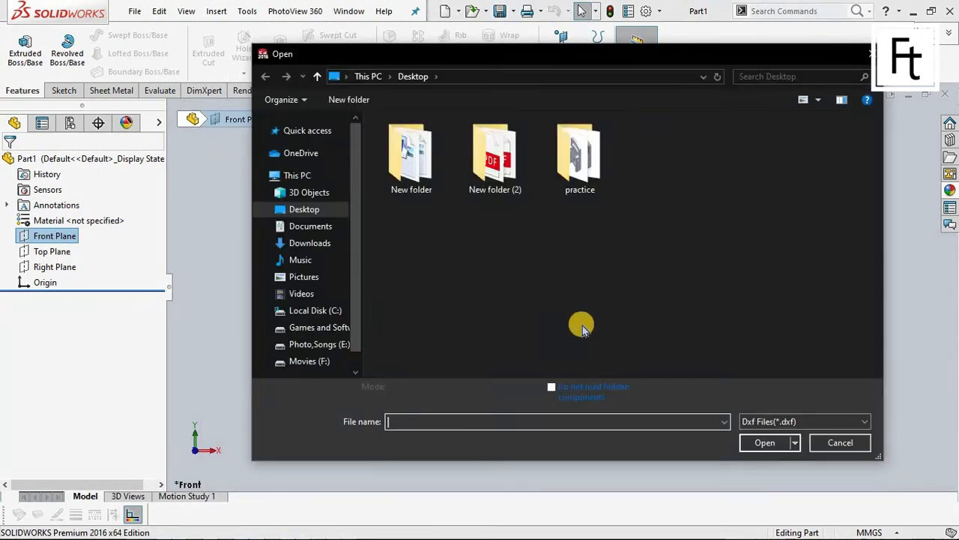
left_click(865, 57)
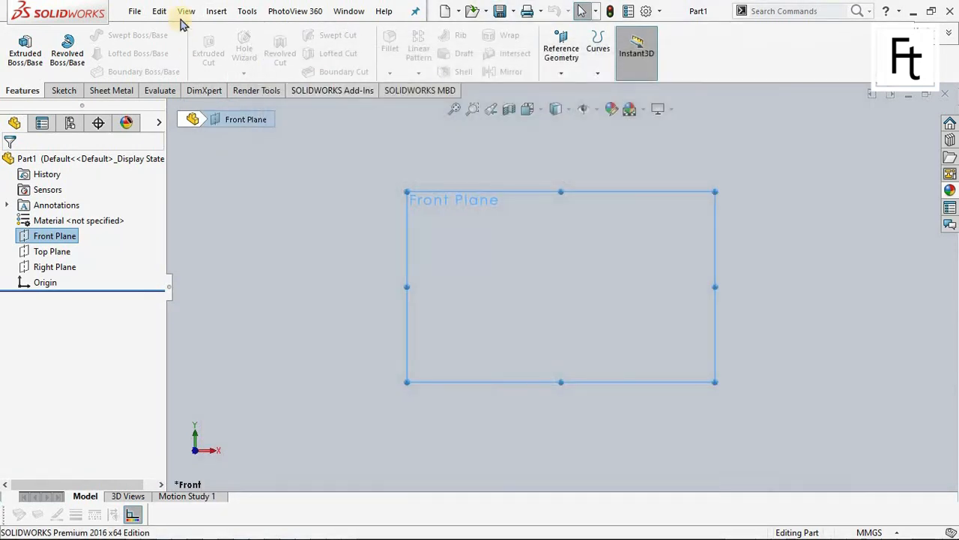
Step: Insert a DXF/DWG drawing on the Front Plane, filtering for Dwg files and opening part 1.dwg from the Desktop
left_click(212, 12)
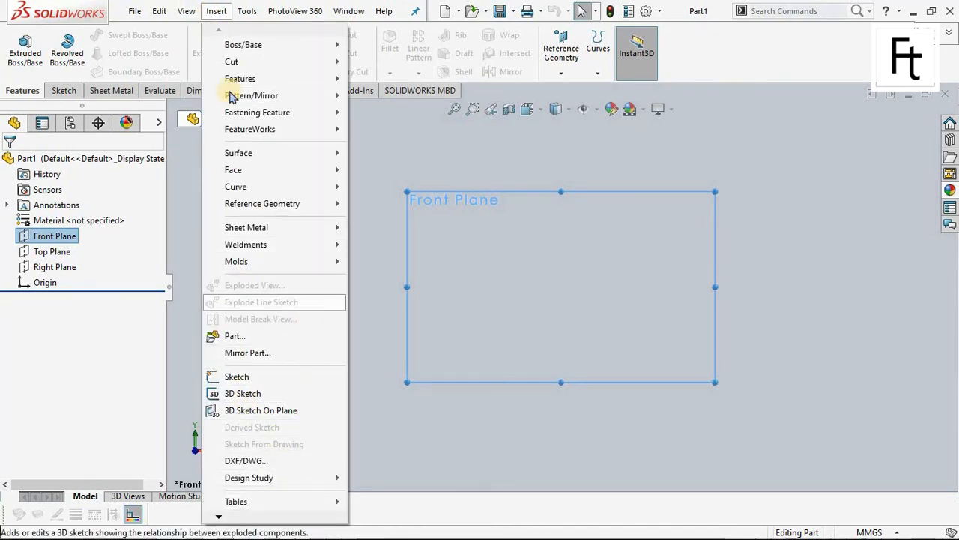
mouse_move(161, 11)
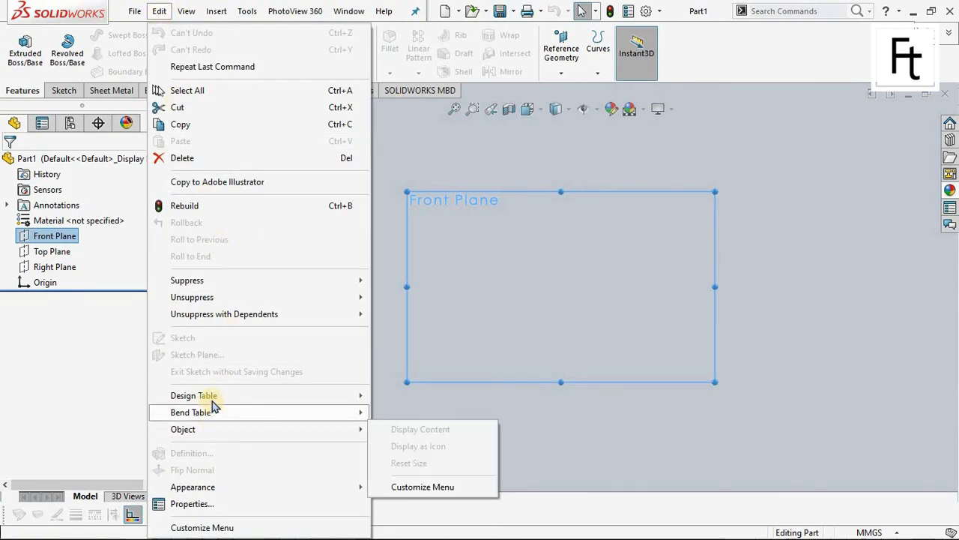
mouse_move(216, 11)
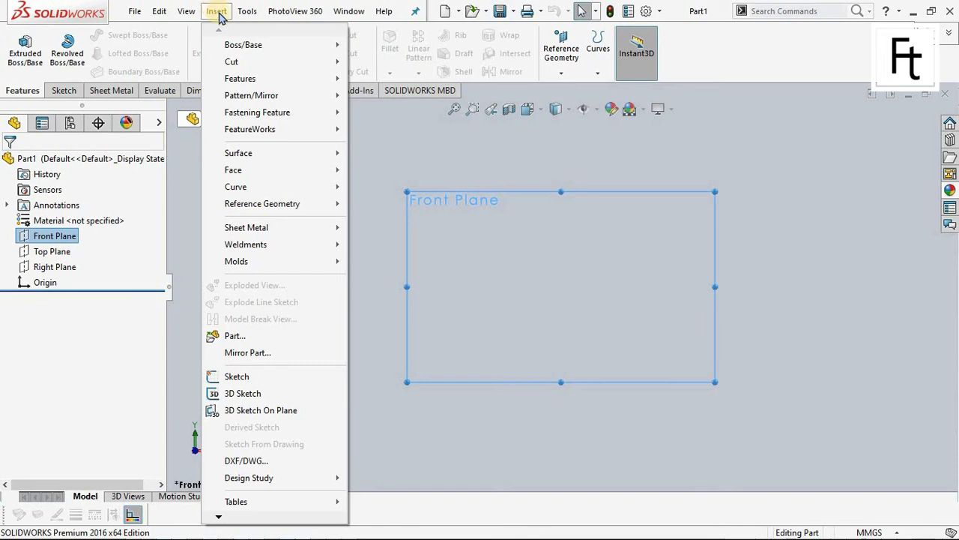
mouse_move(250, 18)
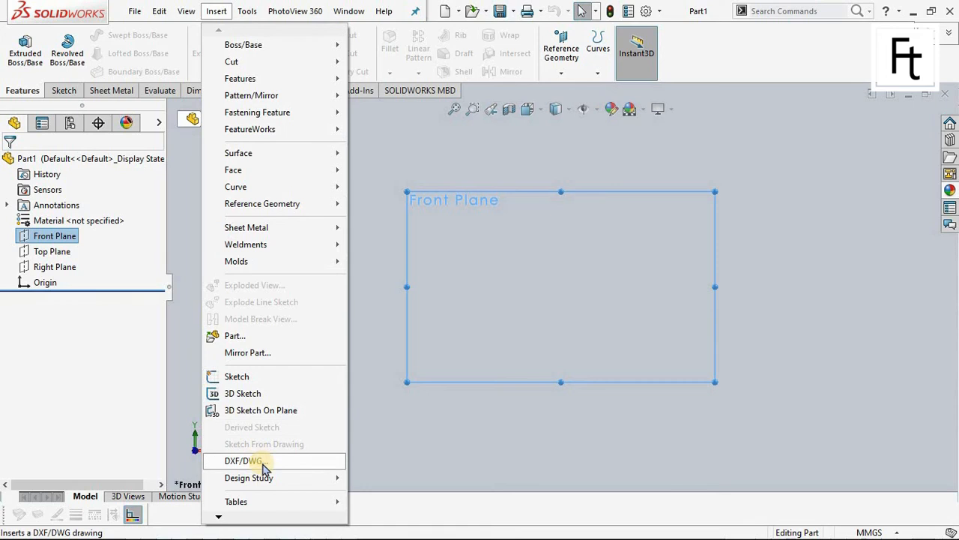
mouse_move(270, 486)
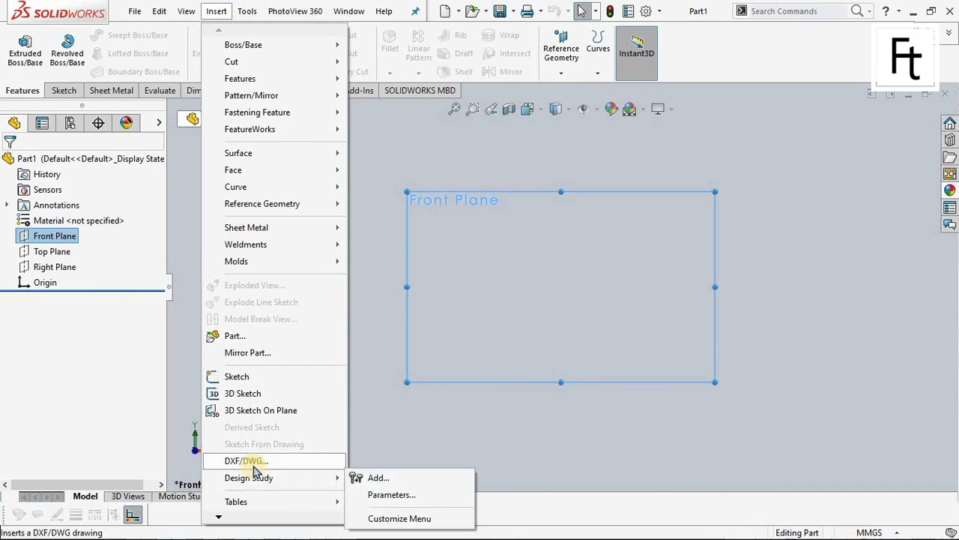
left_click(249, 461)
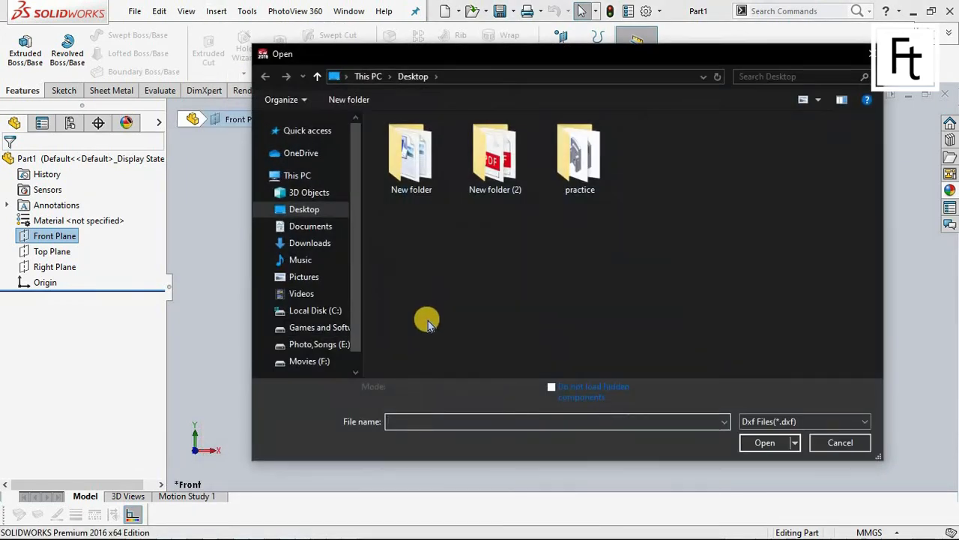
left_click(813, 422)
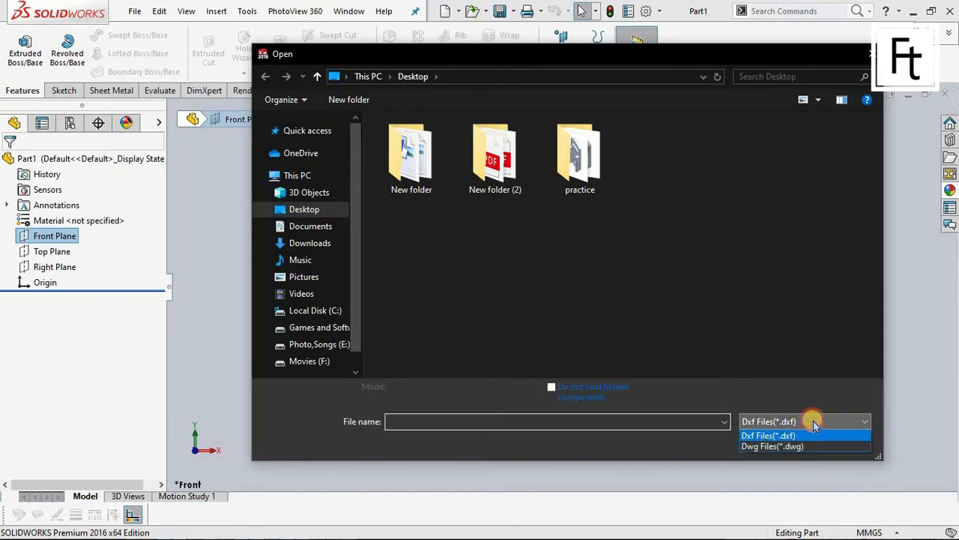
left_click(784, 448)
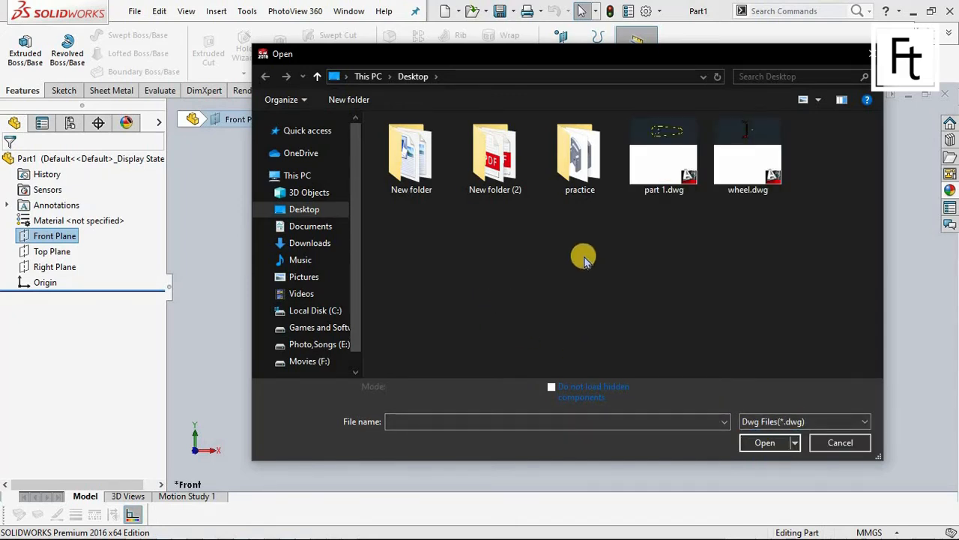
left_click(652, 171)
left_click(763, 441)
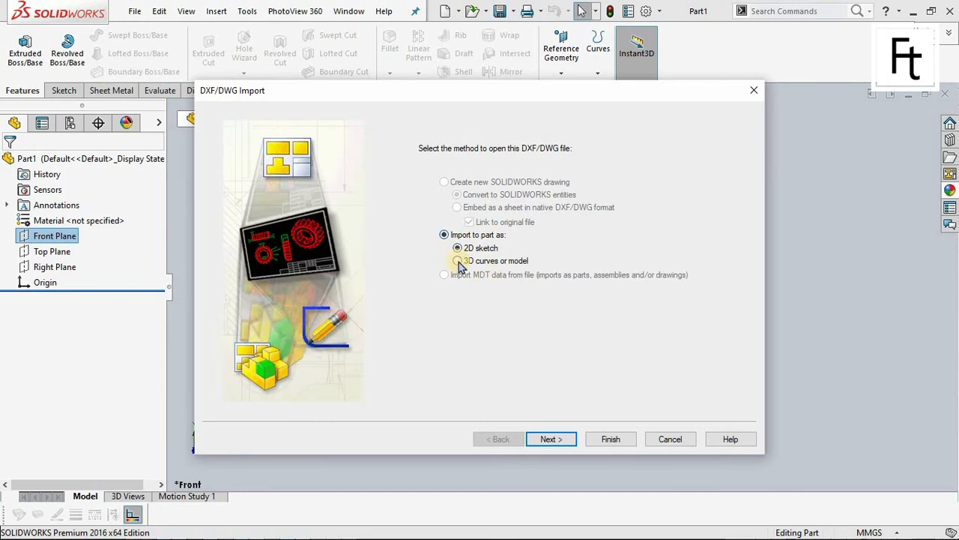
Step: Import the drawing to the part as a 2D sketch, set the units of the imported data, and finish the import
left_click(449, 235)
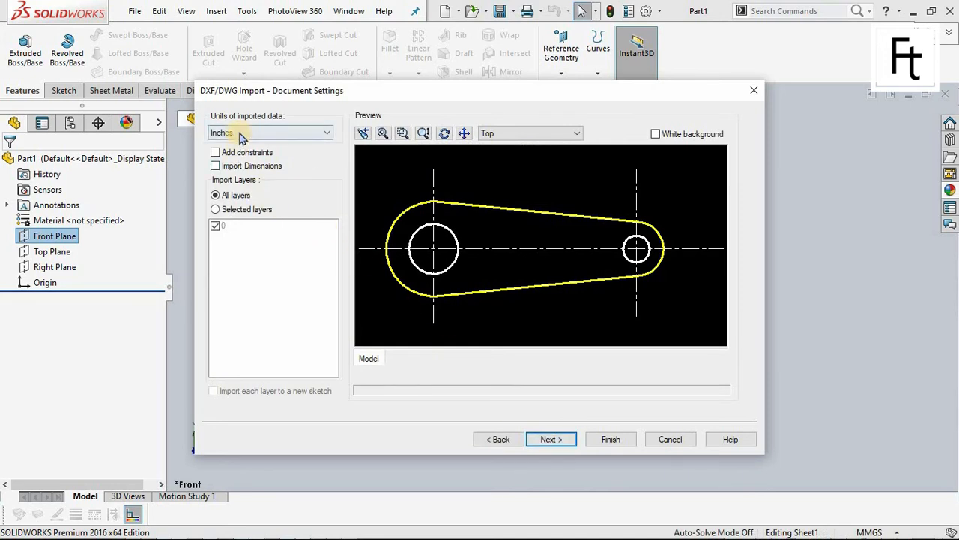
left_click(241, 135)
left_click(241, 172)
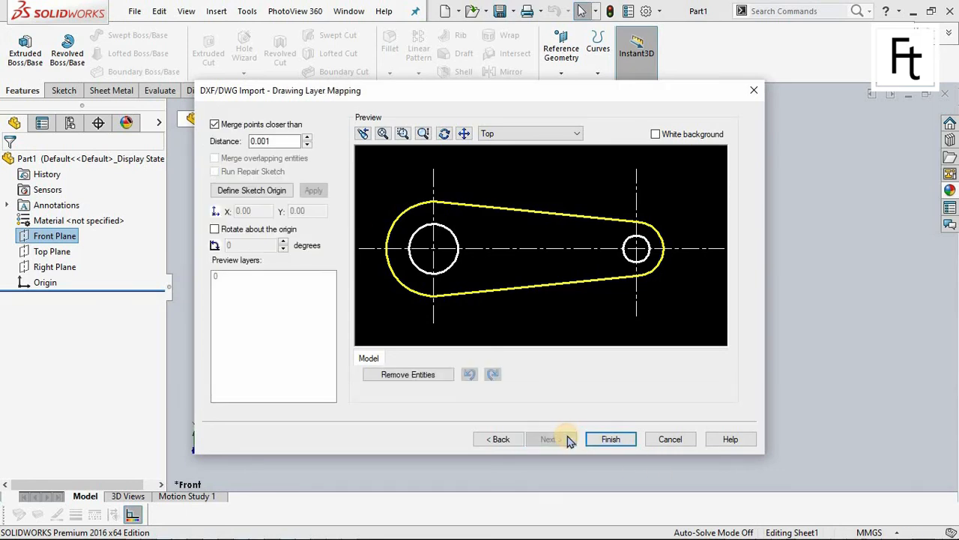
left_click(603, 440)
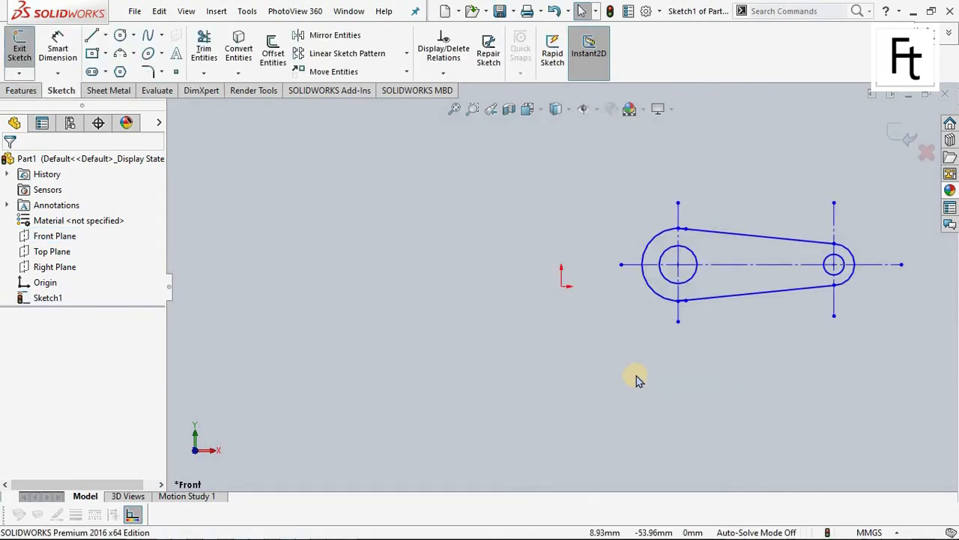
scroll(898, 219, "down", 2)
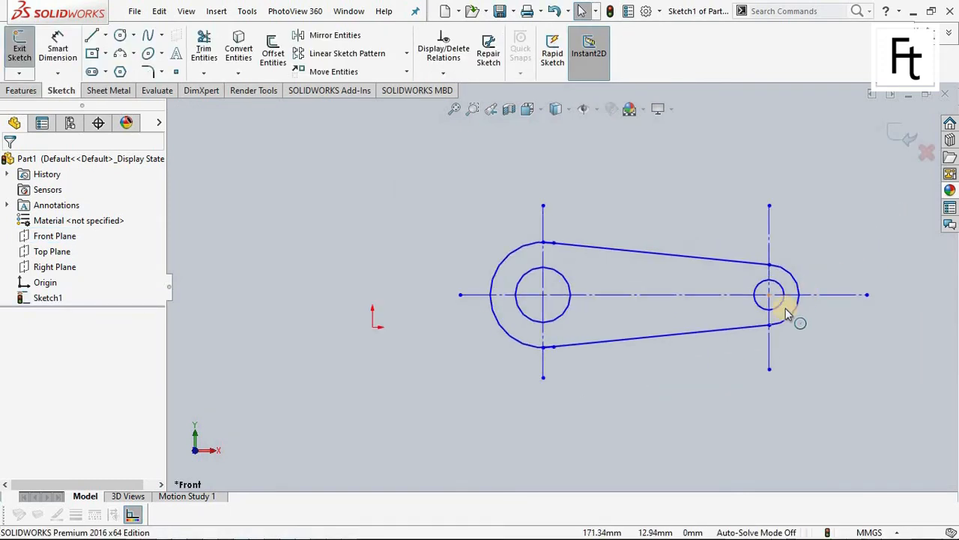
Step: Dimension the diameter of the large circle, and dimension the small circle's diameter at 12 mm
scroll(766, 321, "down", 1)
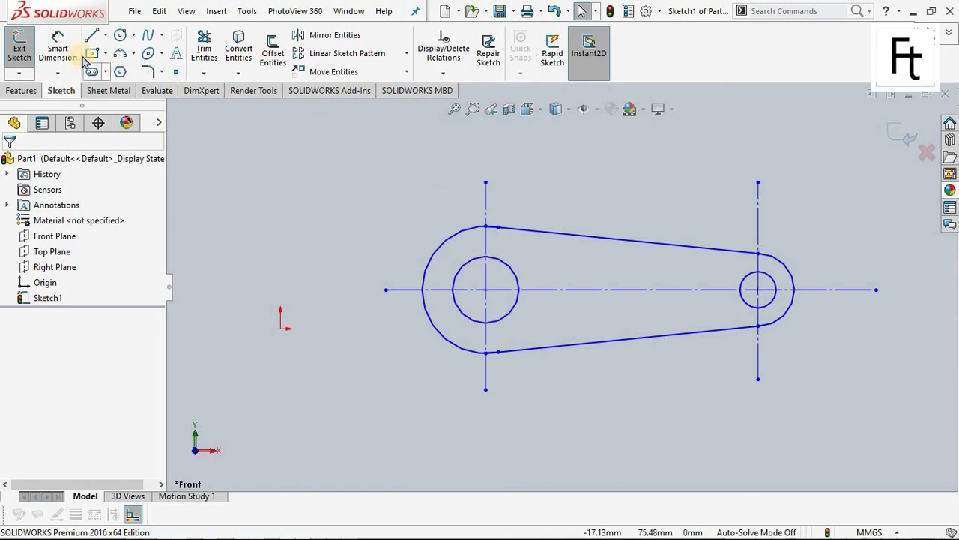
left_click(58, 47)
left_click(501, 264)
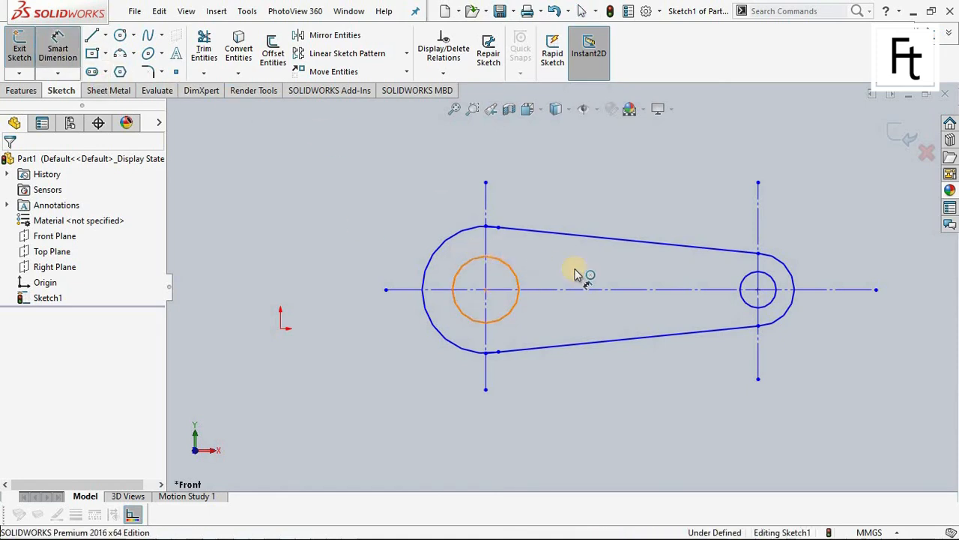
left_click(578, 273)
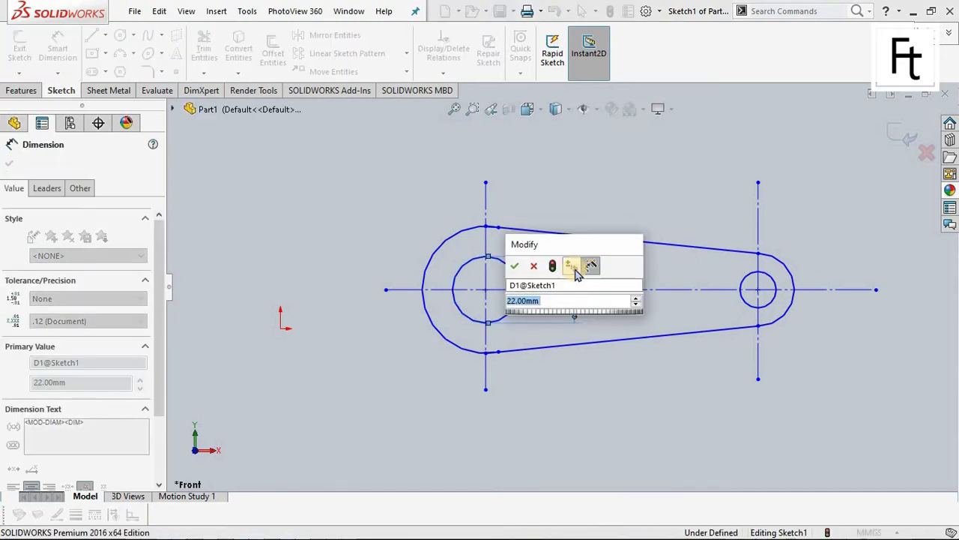
key("Return")
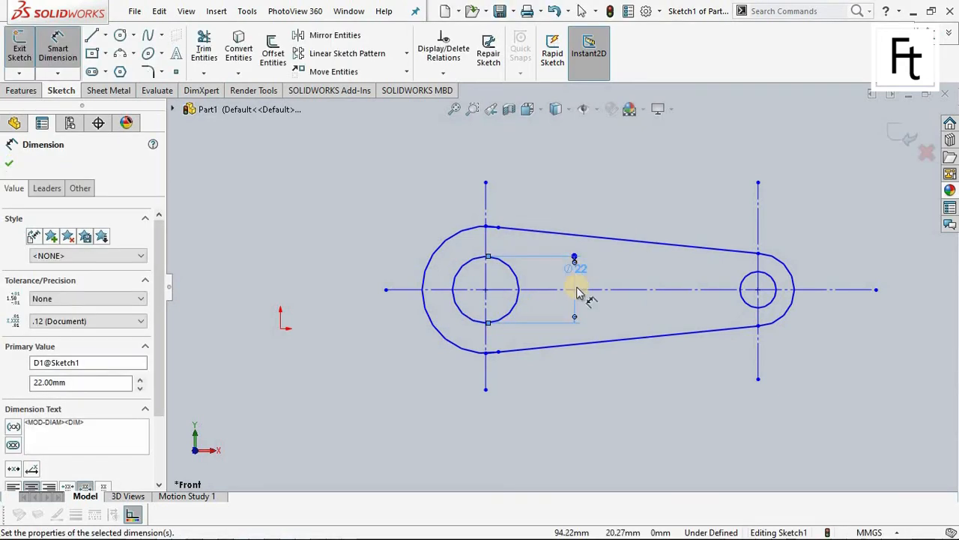
left_click(740, 286)
left_click(677, 277)
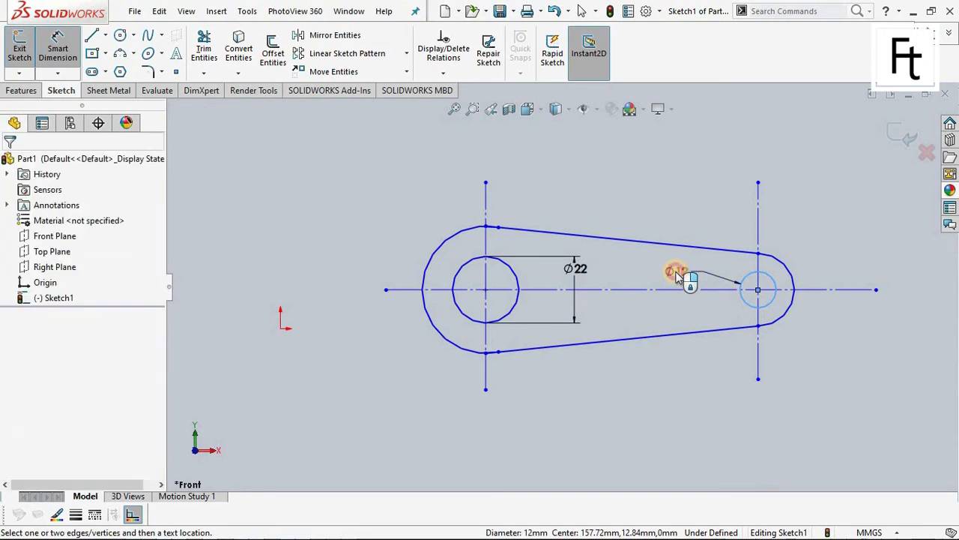
type("12")
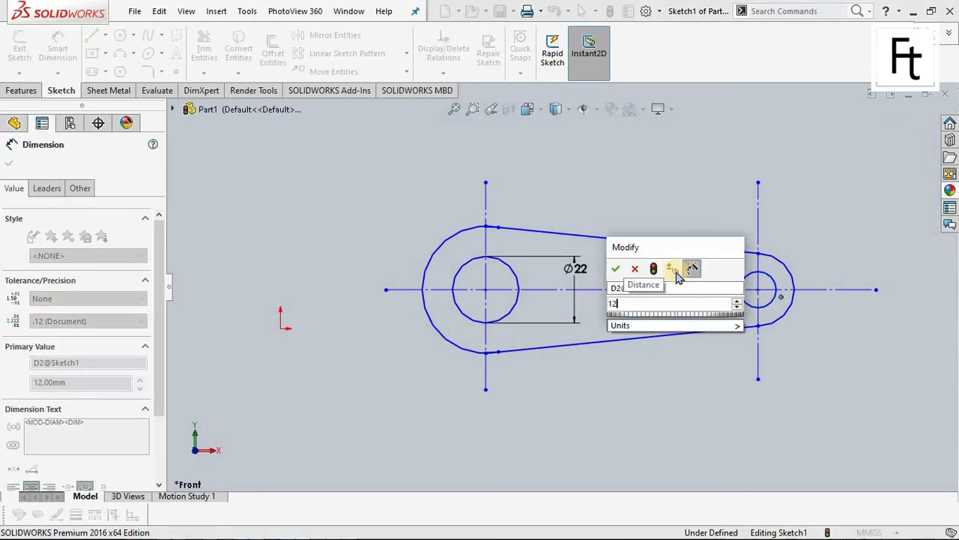
key("Return")
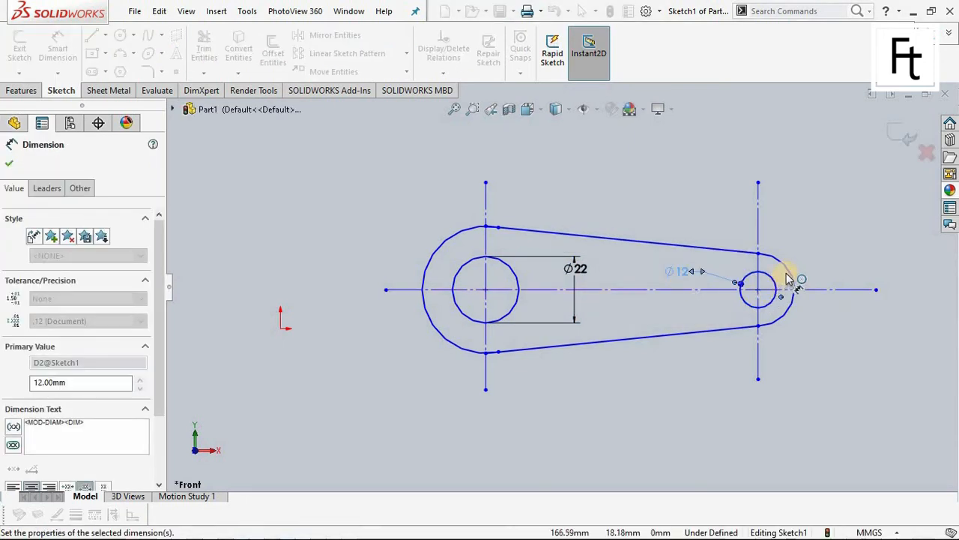
Step: Dimension the radii of the small and large outer end arcs of the profile
left_click(802, 277)
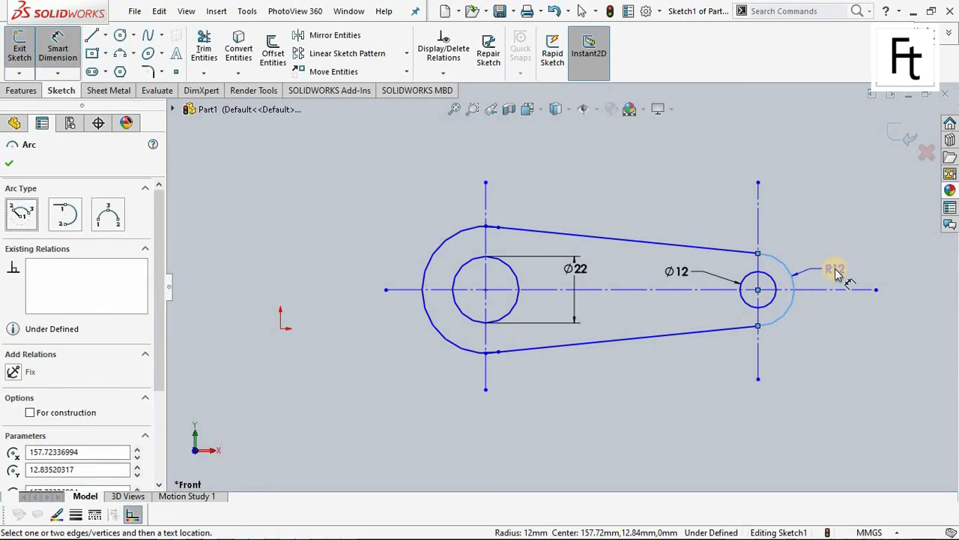
left_click(836, 272)
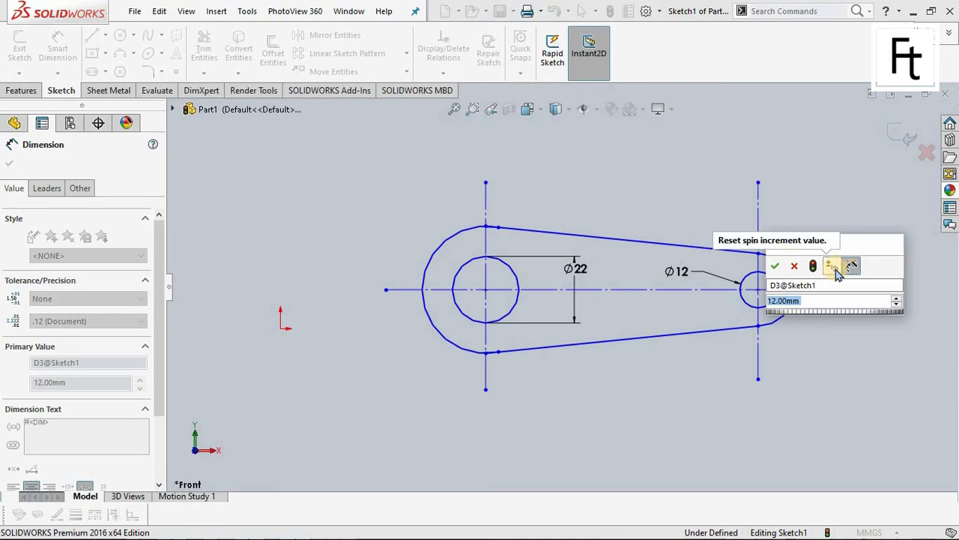
key("Return")
left_click(434, 260)
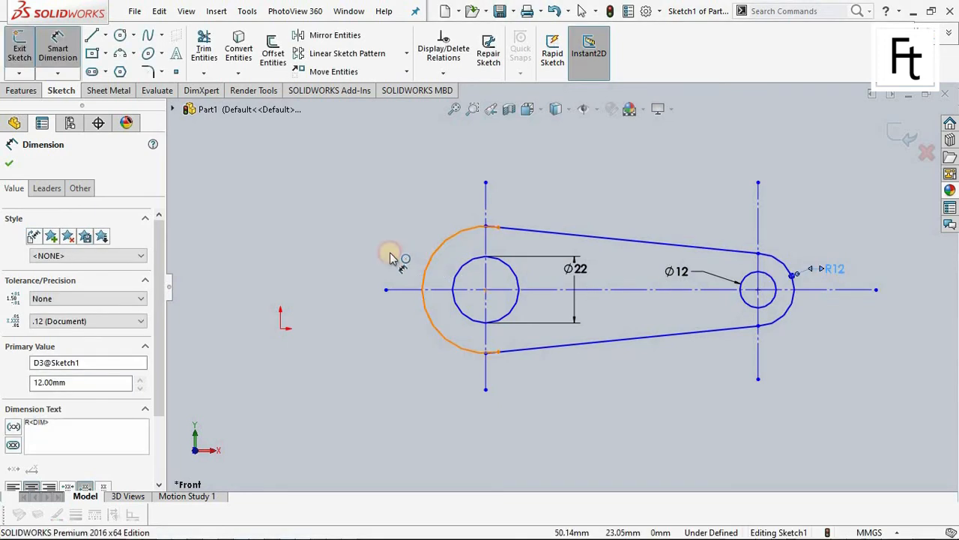
left_click(353, 242)
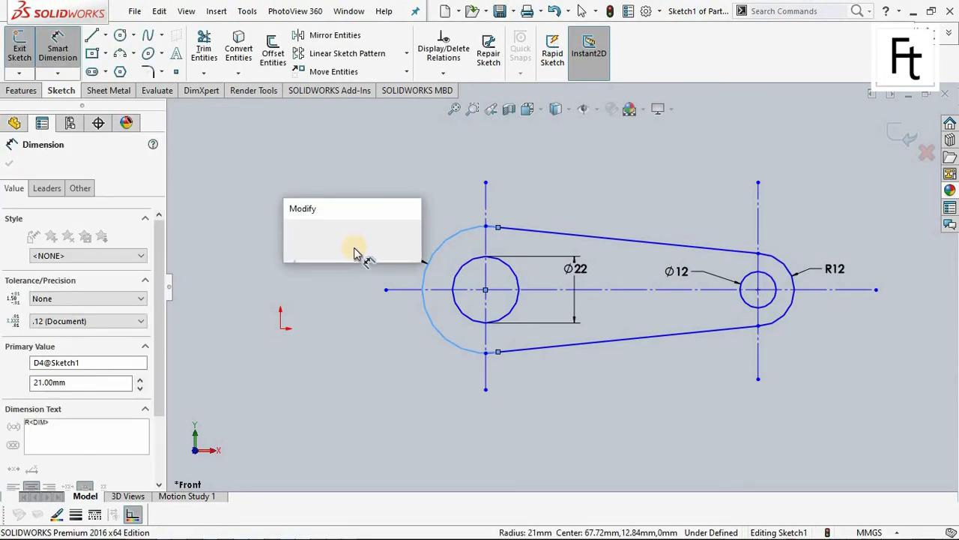
left_click(293, 236)
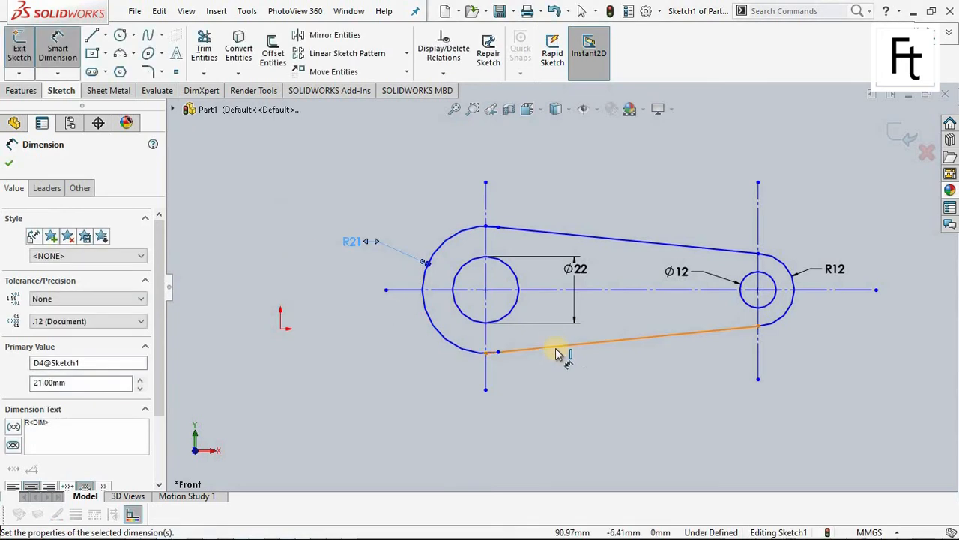
left_click(9, 163)
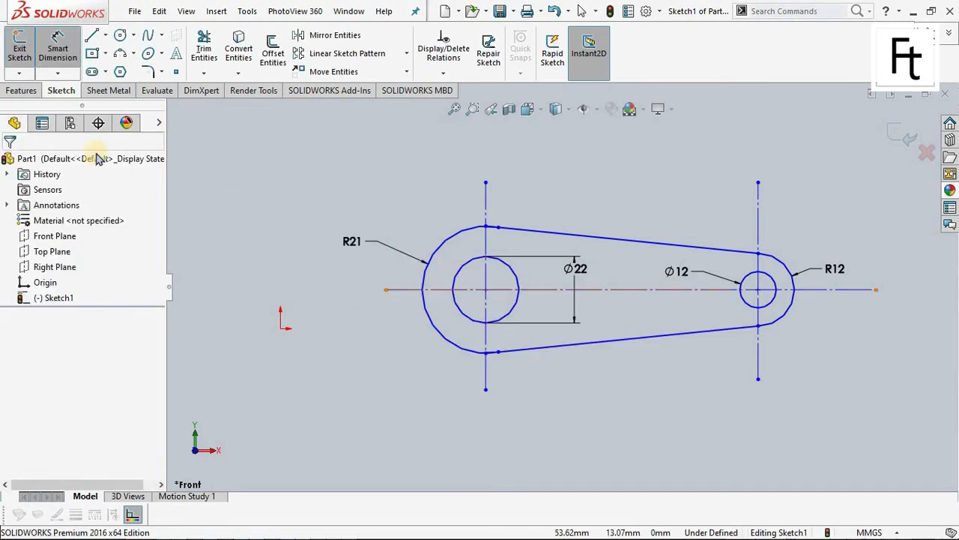
Step: Dimension the horizontal distance between the two upright centerlines, placing the dimension below the profile
left_click(69, 63)
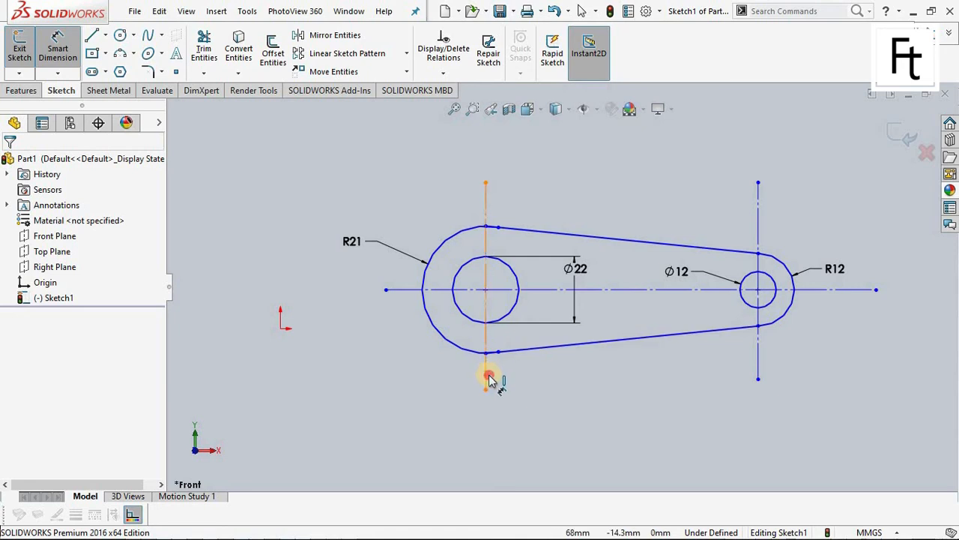
left_click(488, 375)
left_click(761, 359)
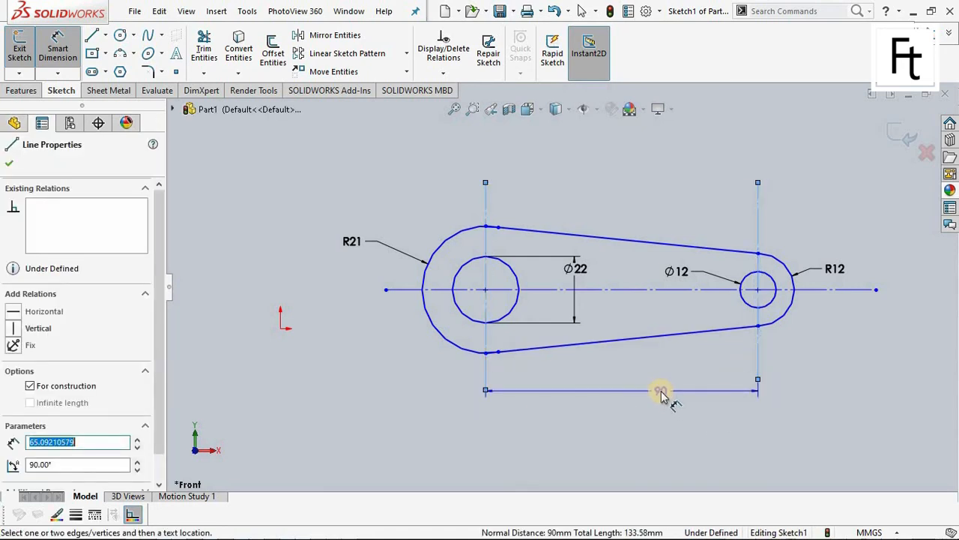
left_click(661, 395)
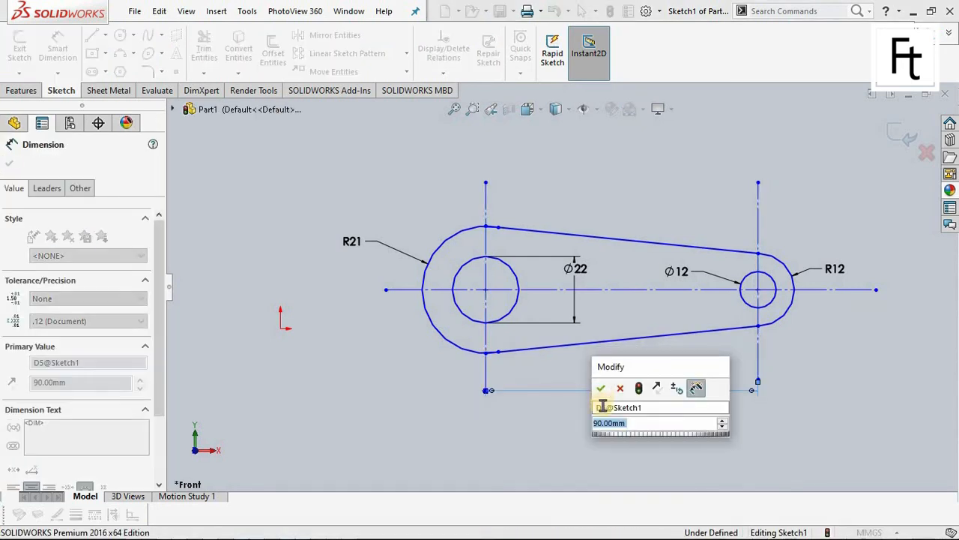
left_click(601, 389)
key("Escape")
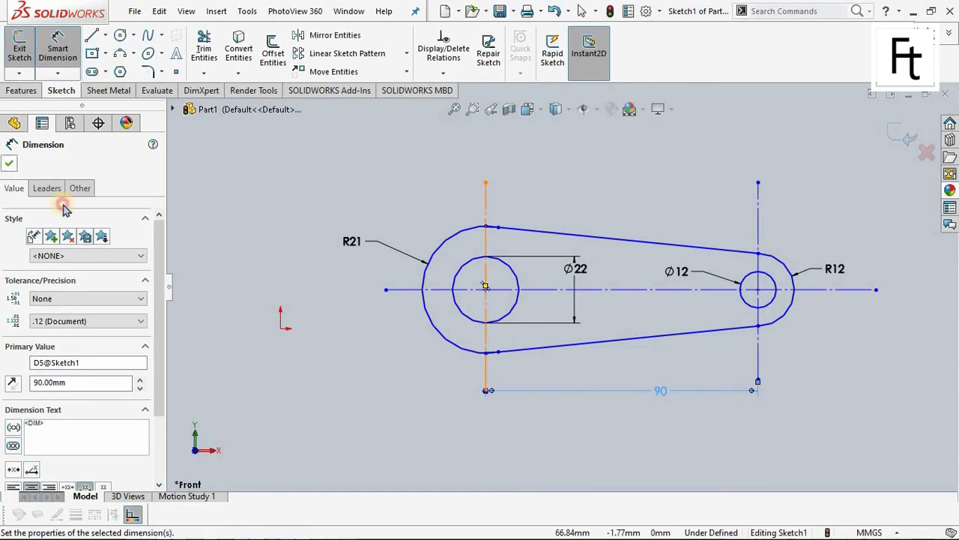
Step: Add a Vertical relation to each of the two upright centerlines through the circles
left_click(486, 204)
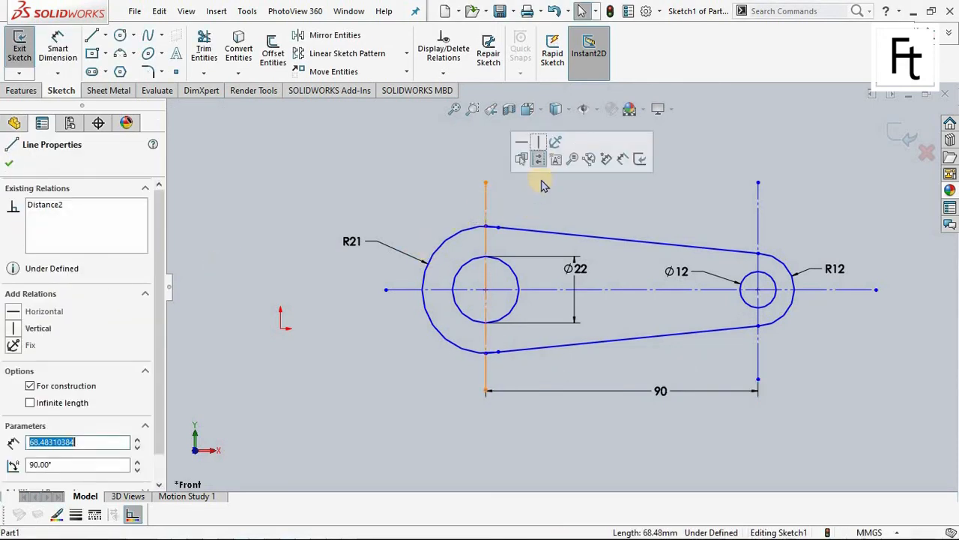
left_click(673, 238)
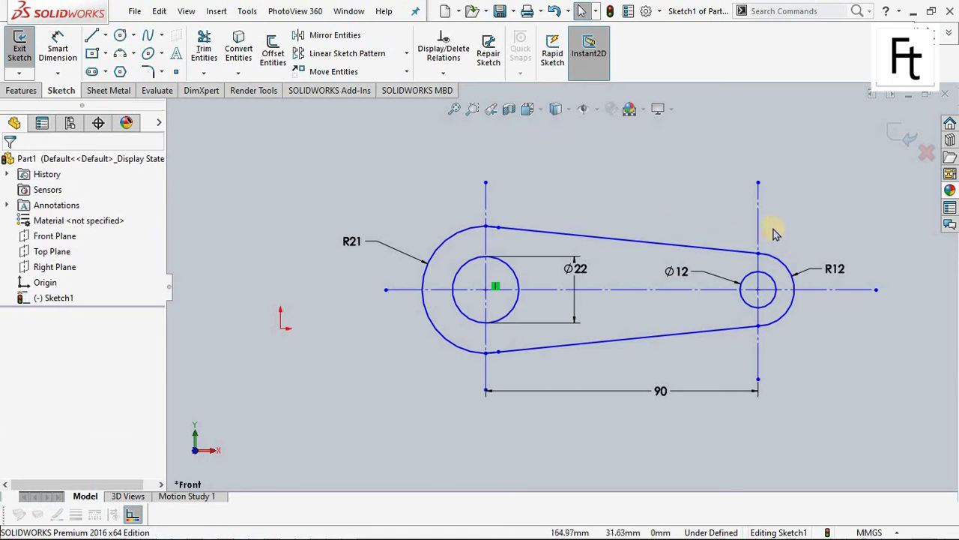
left_click(758, 207)
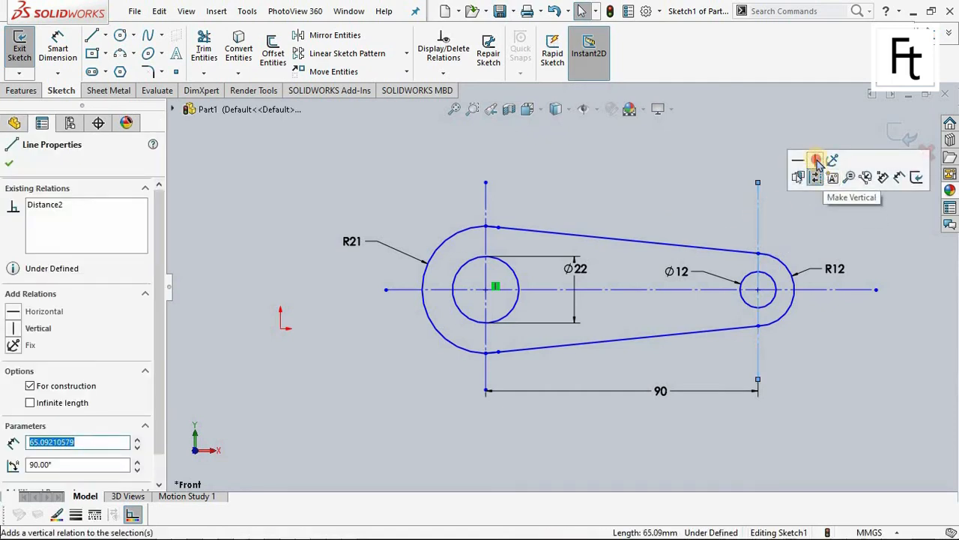
left_click(816, 162)
left_click(497, 250)
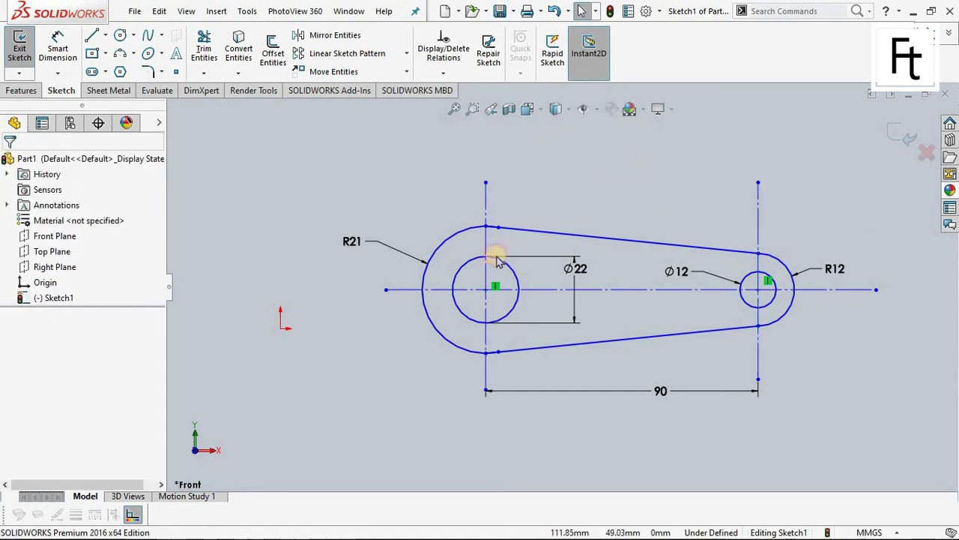
Step: Add a Horizontal relation to the long centerline running through both circles
left_click(390, 289)
left_click(434, 223)
left_click(530, 309)
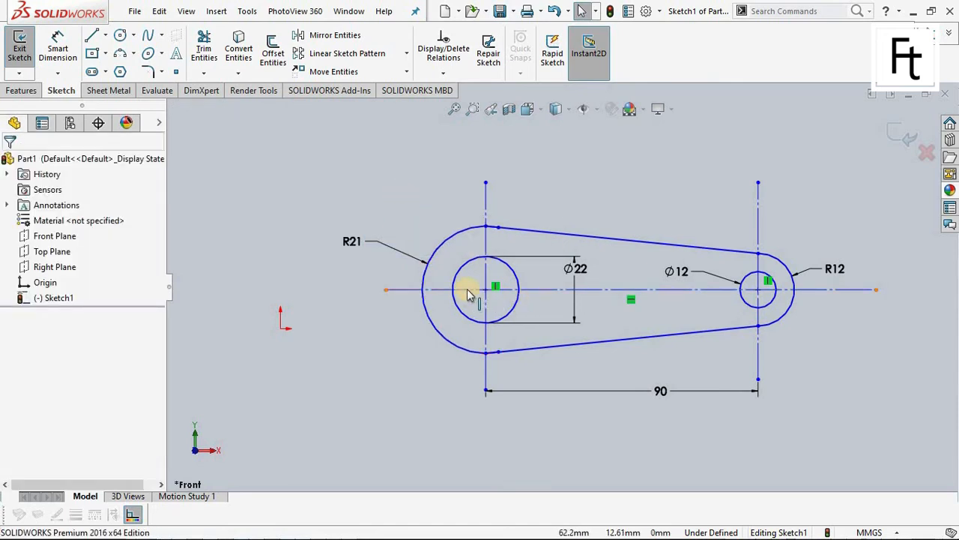
Step: Add a Tangent relation between the large end arc and the upper slanted line
scroll(497, 245, "down", 4)
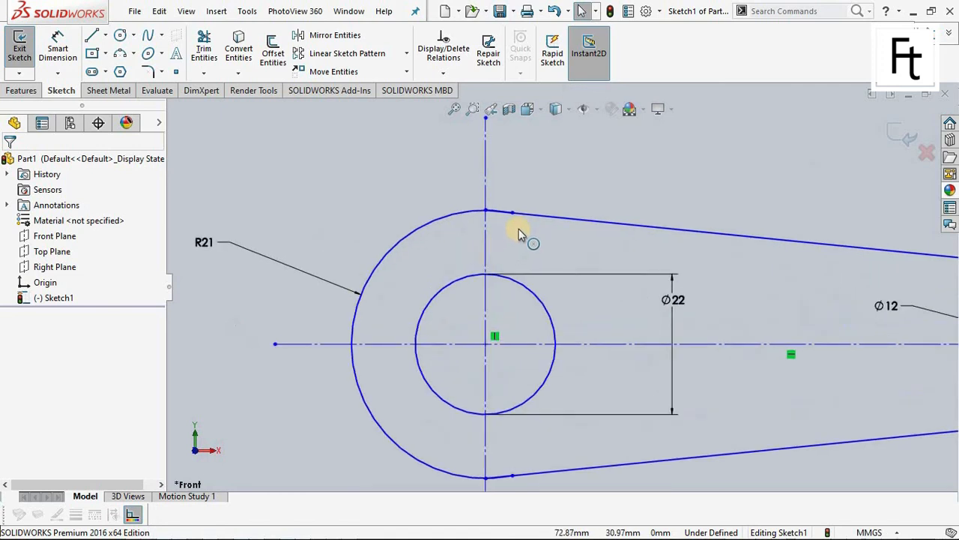
scroll(518, 232, "down", 3)
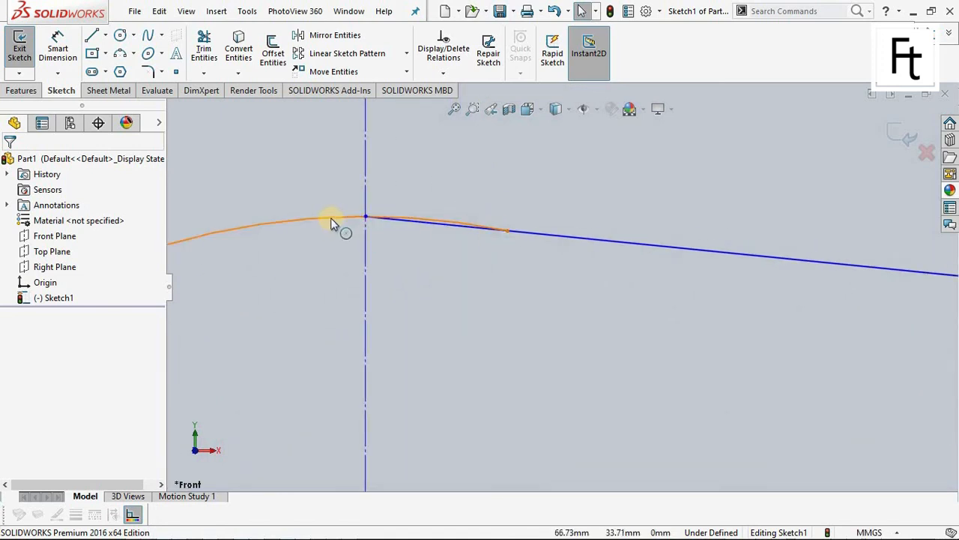
left_click(517, 233)
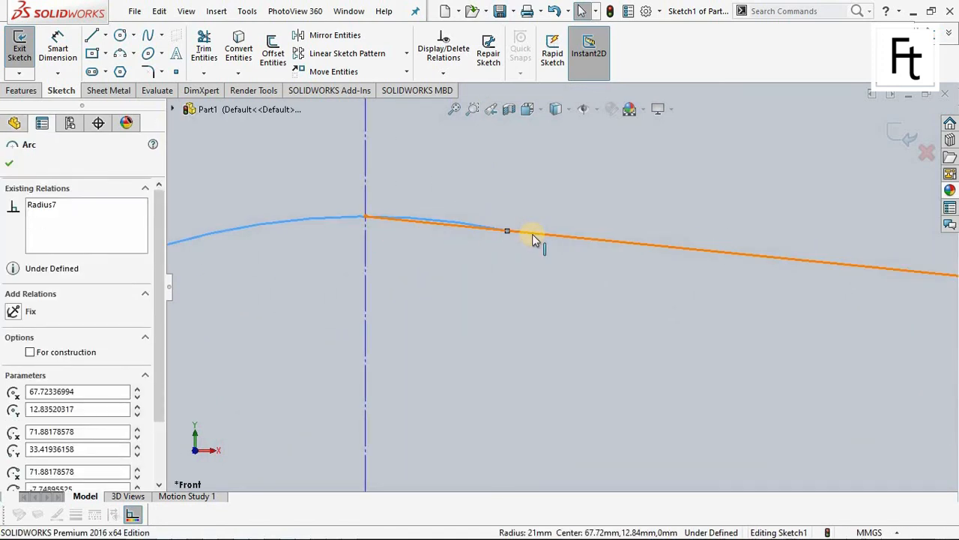
left_click(532, 236, "ctrl")
left_click(18, 392)
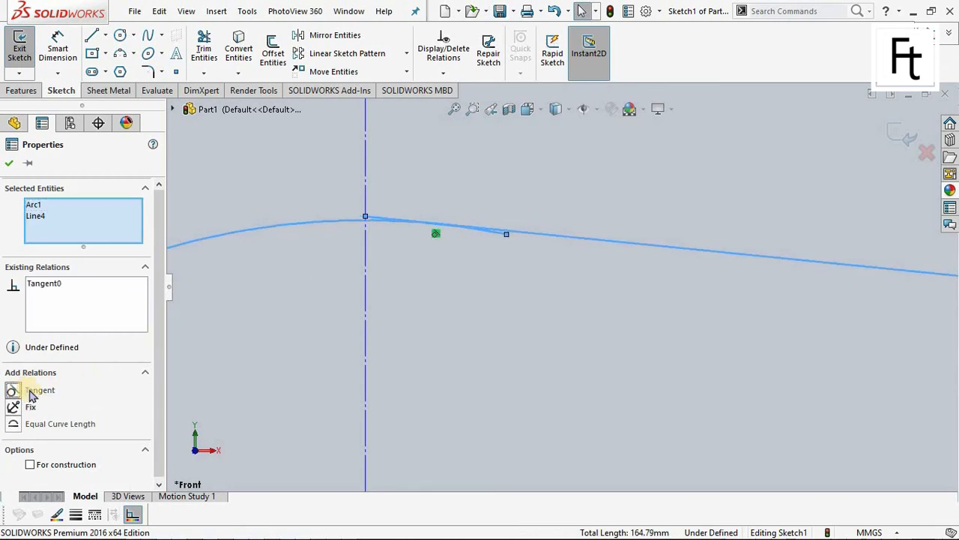
left_click(9, 164)
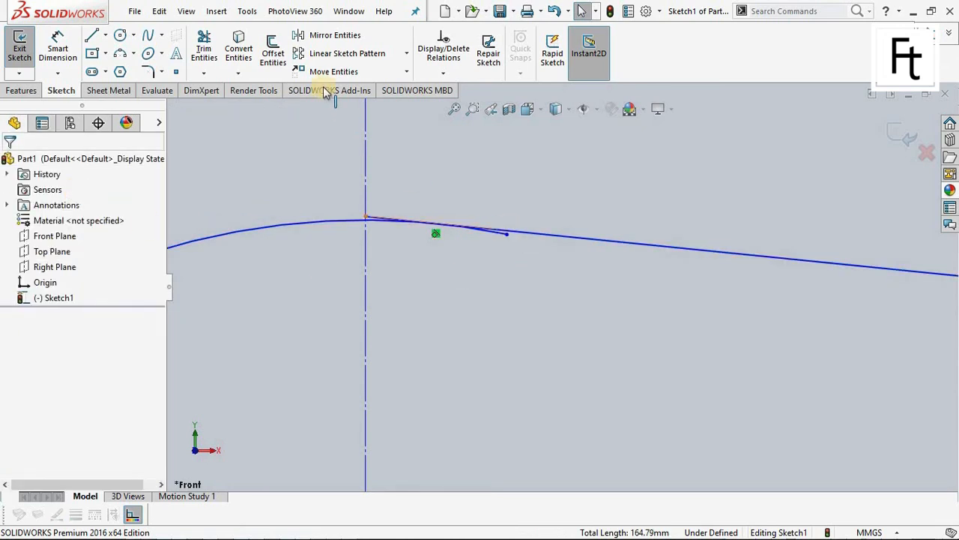
Step: Power trim the overhanging ends of the large arc and the upper slanted line back to their tangent point
left_click(204, 47)
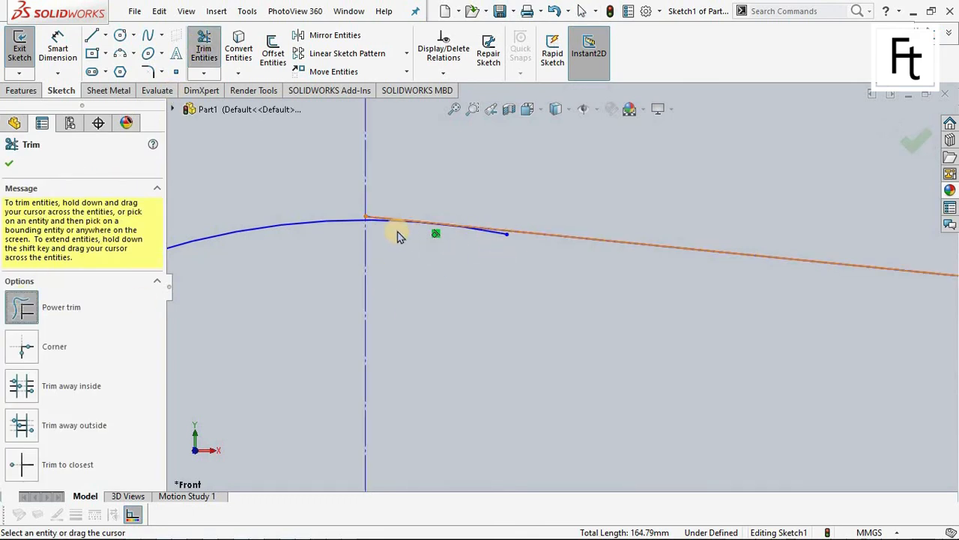
scroll(469, 219, "down", 1)
scroll(512, 281, "down", 1)
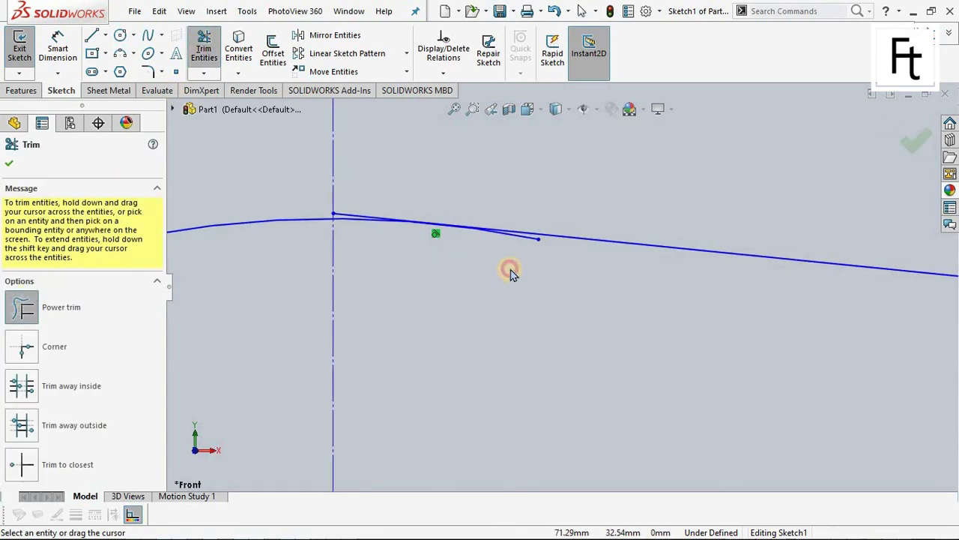
left_click_drag(526, 241, 435, 239)
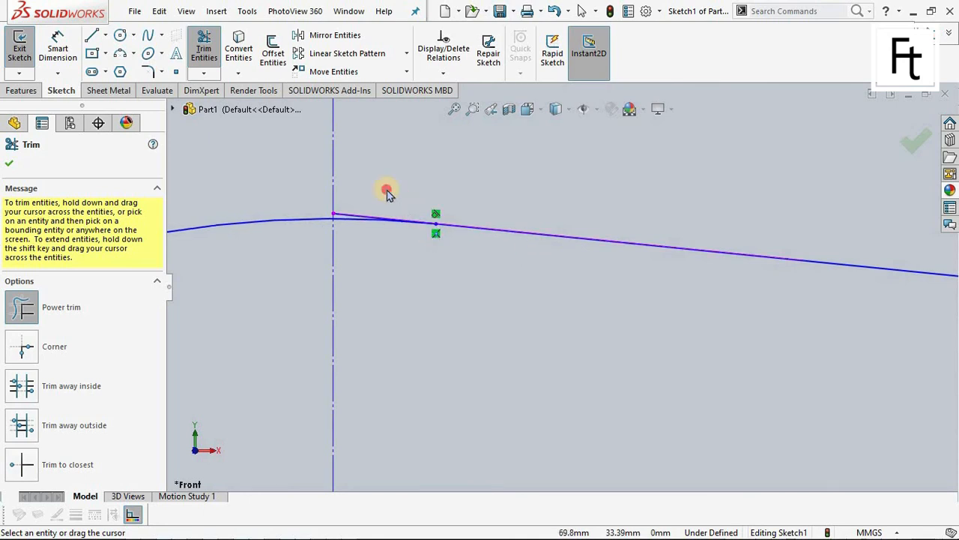
left_click_drag(352, 214, 339, 215)
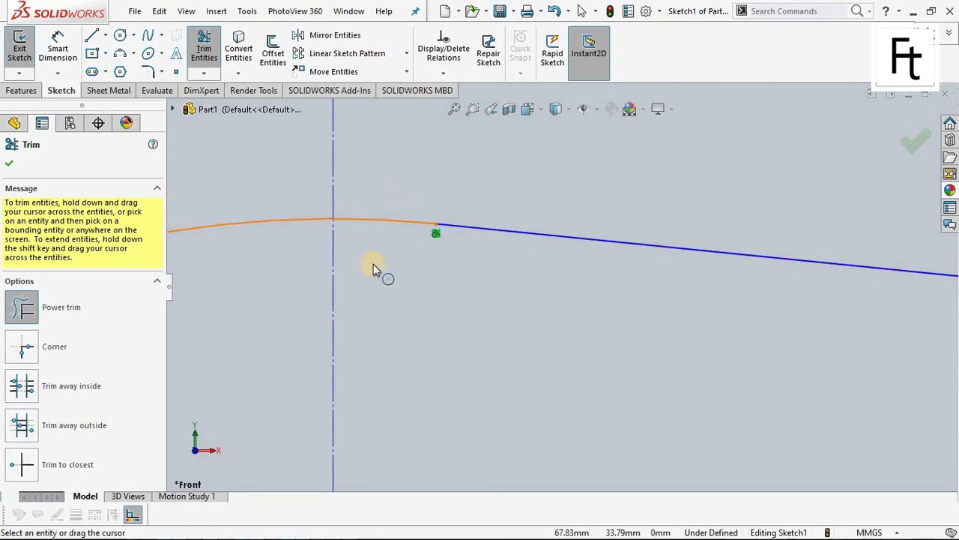
key("Escape")
Step: Add a Tangent relation between the large end arc and the lower slanted line
scroll(521, 313, "up", 10)
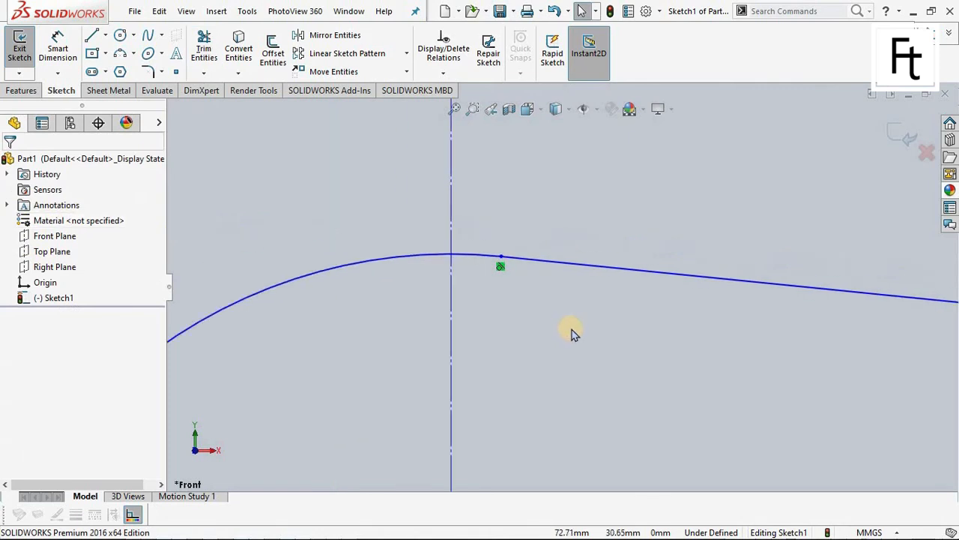
scroll(525, 352, "down", 8)
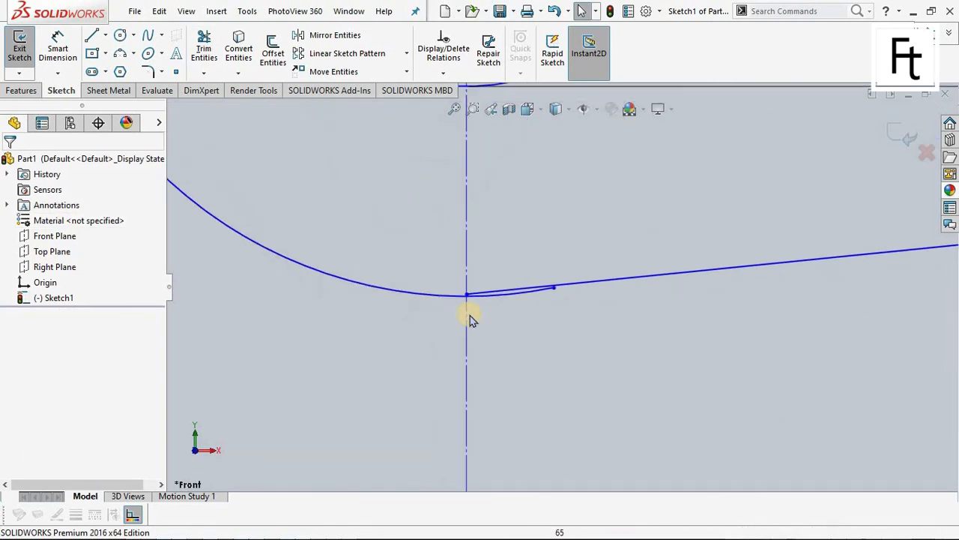
left_click(623, 276)
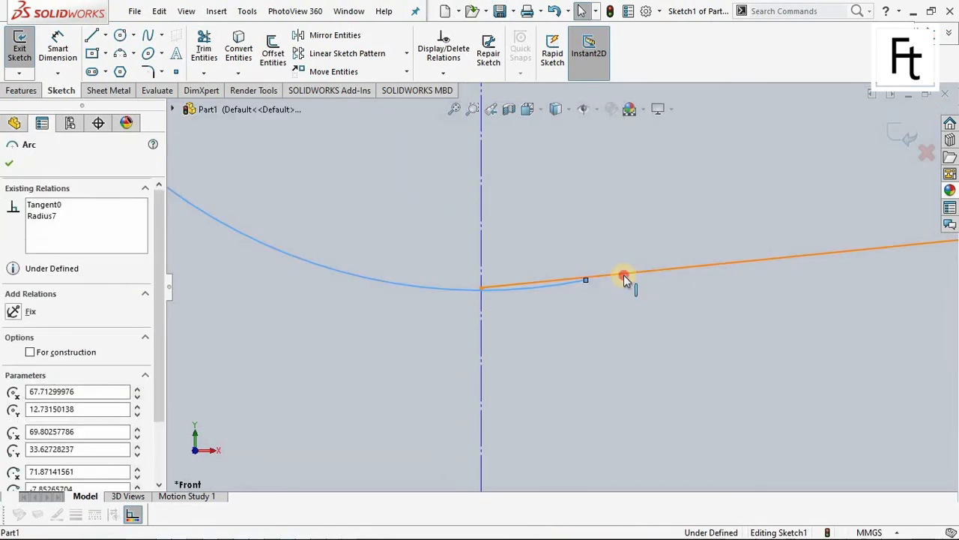
left_click(623, 275, "ctrl")
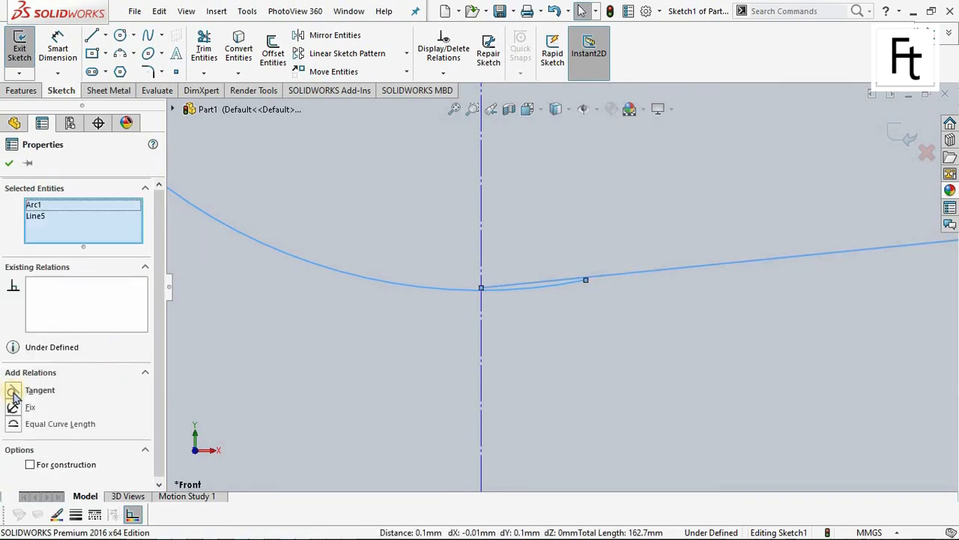
left_click(14, 391)
left_click(9, 164)
Step: Power trim the overhanging ends of the large arc and the lower slanted line back to their tangent point
key("t")
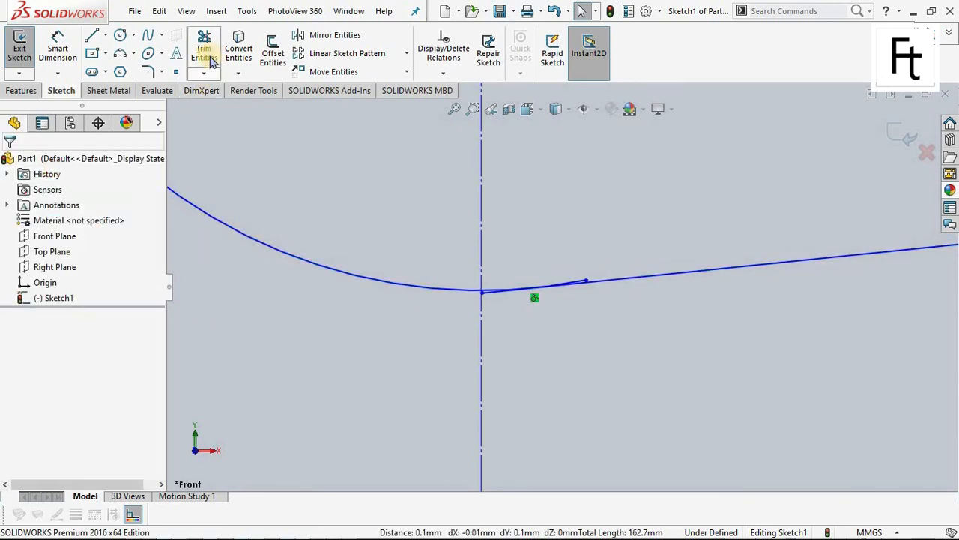
scroll(510, 300, "down", 2)
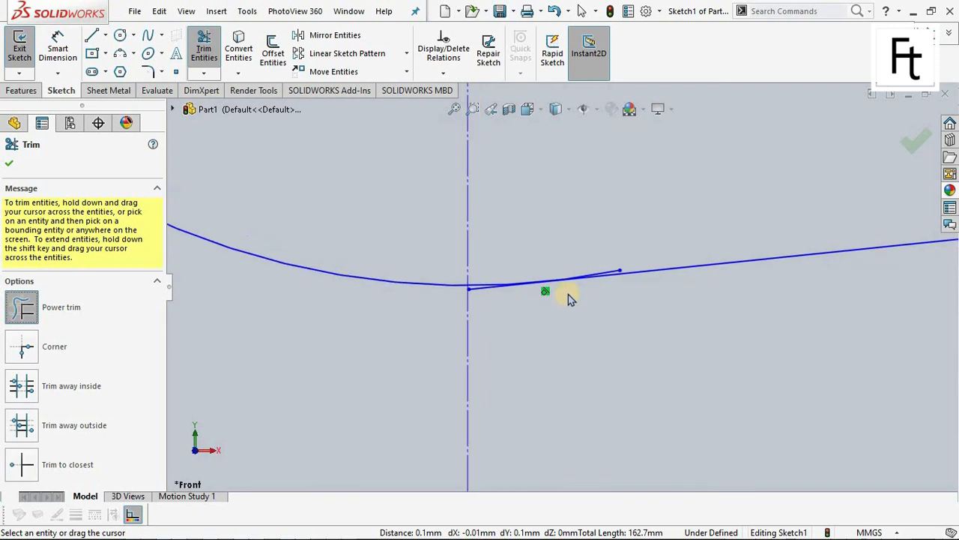
scroll(570, 295, "down", 4)
left_click_drag(688, 221, 708, 247)
scroll(517, 333, "up", 3)
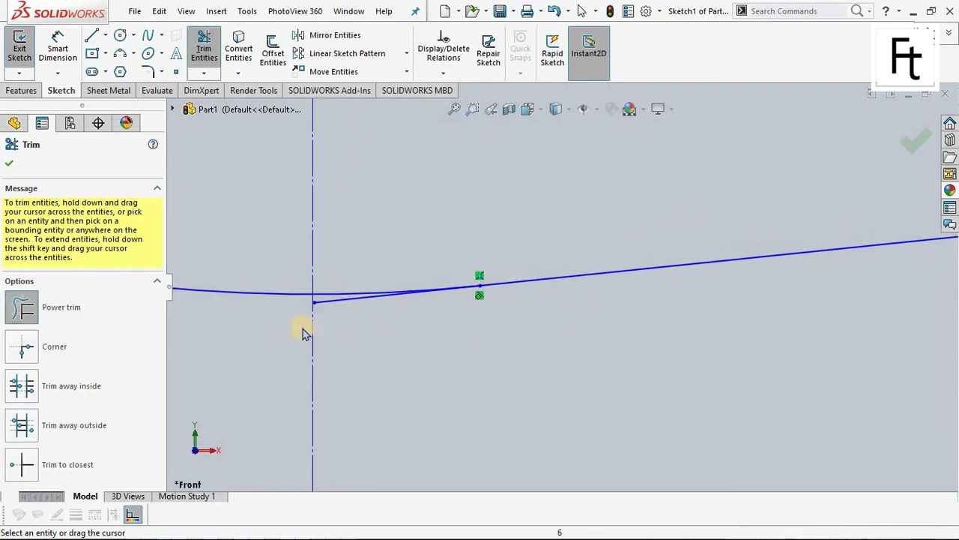
left_click_drag(342, 328, 330, 295)
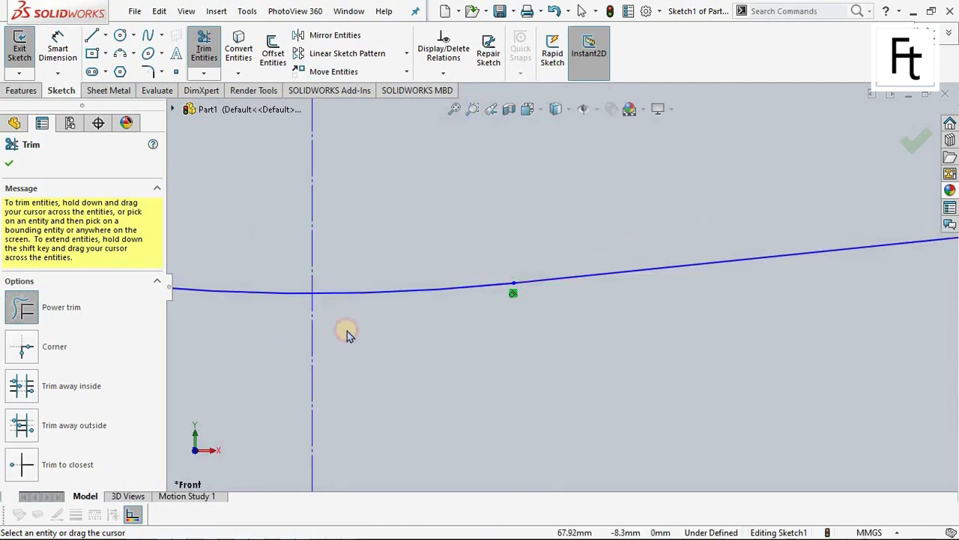
key("f")
left_click(8, 165)
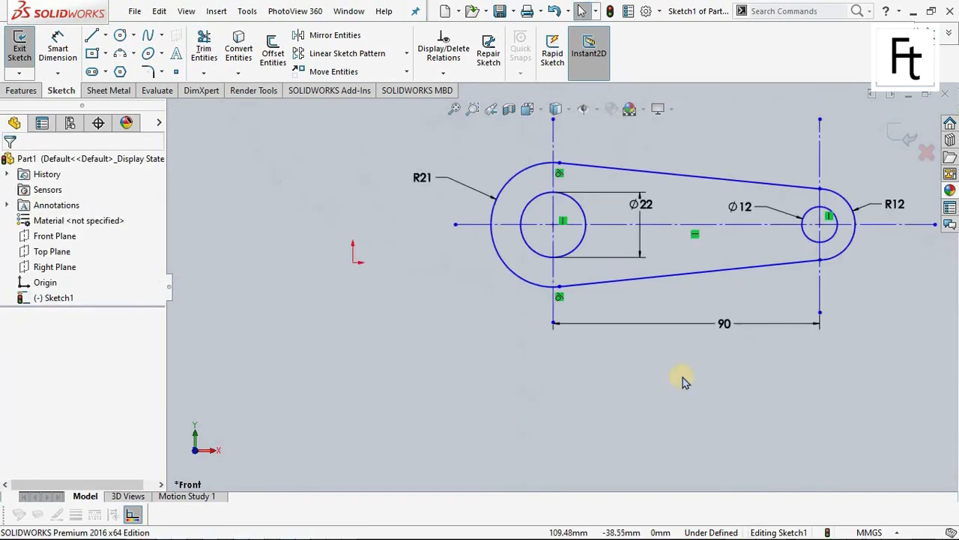
Step: Add a Tangent relation between the R12 end arc and the lower slanted line
scroll(717, 272, "down", 5)
scroll(517, 305, "down", 3)
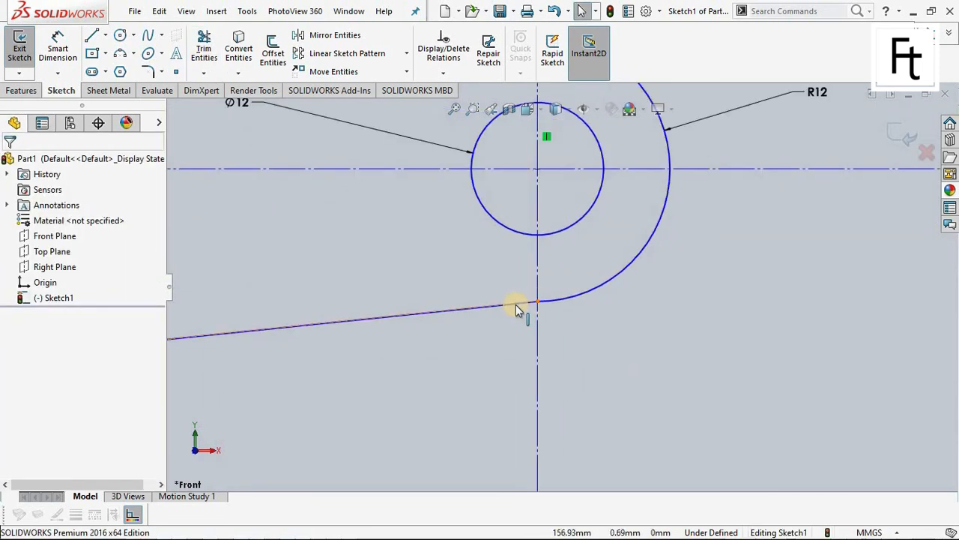
left_click(553, 302)
left_click(553, 303, "ctrl")
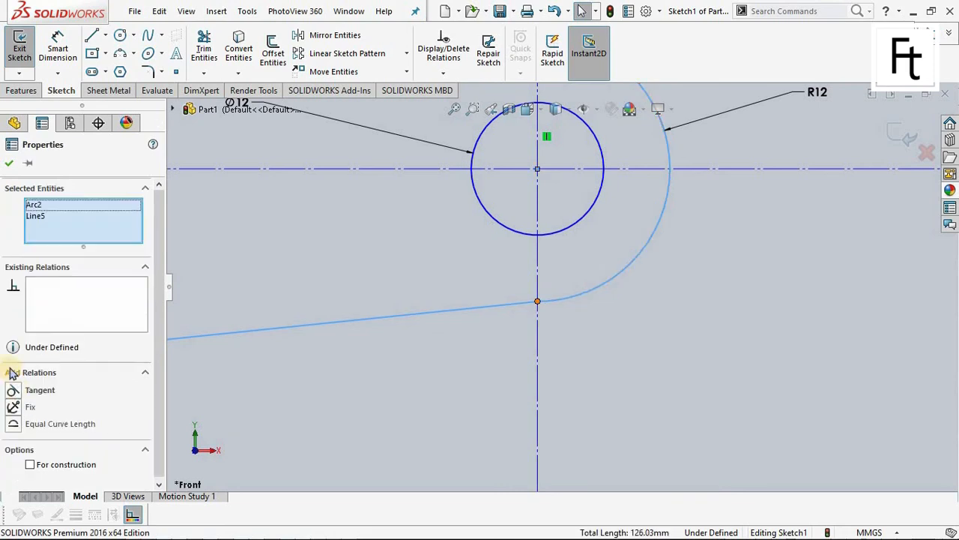
left_click(14, 392)
left_click(8, 162)
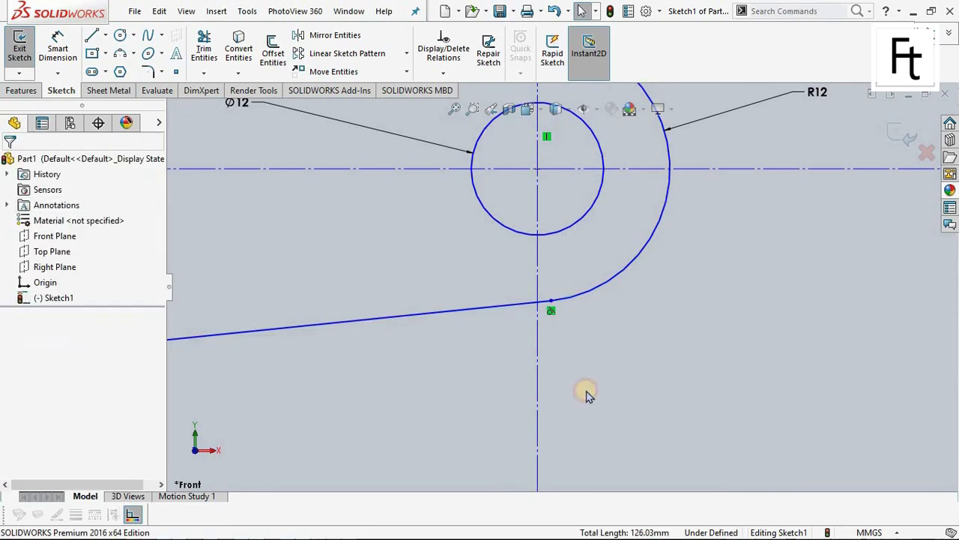
Step: Add a Tangent relation between the R12 end arc and the upper slanted line
scroll(574, 208, "up", 3)
scroll(558, 158, "down", 4)
scroll(549, 171, "down", 2)
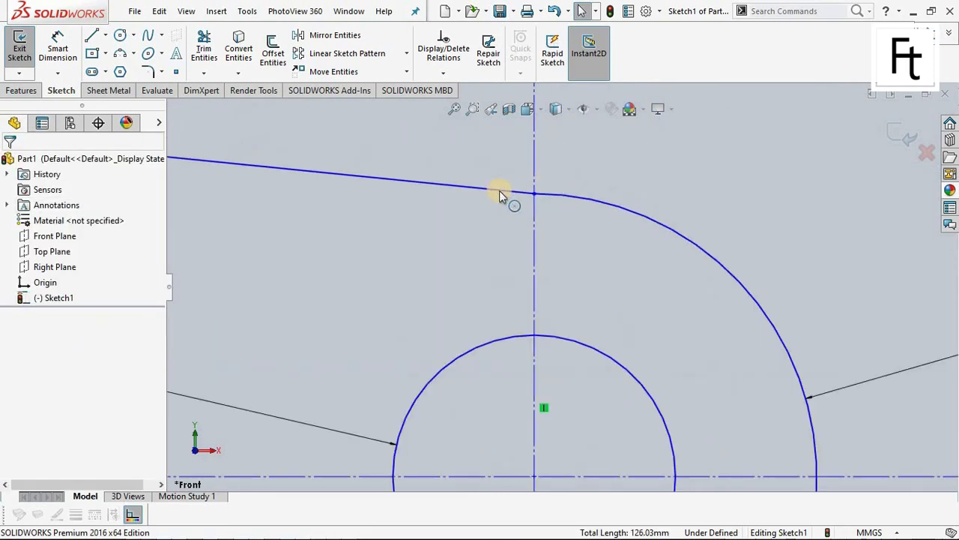
left_click(548, 198)
left_click(551, 197, "ctrl")
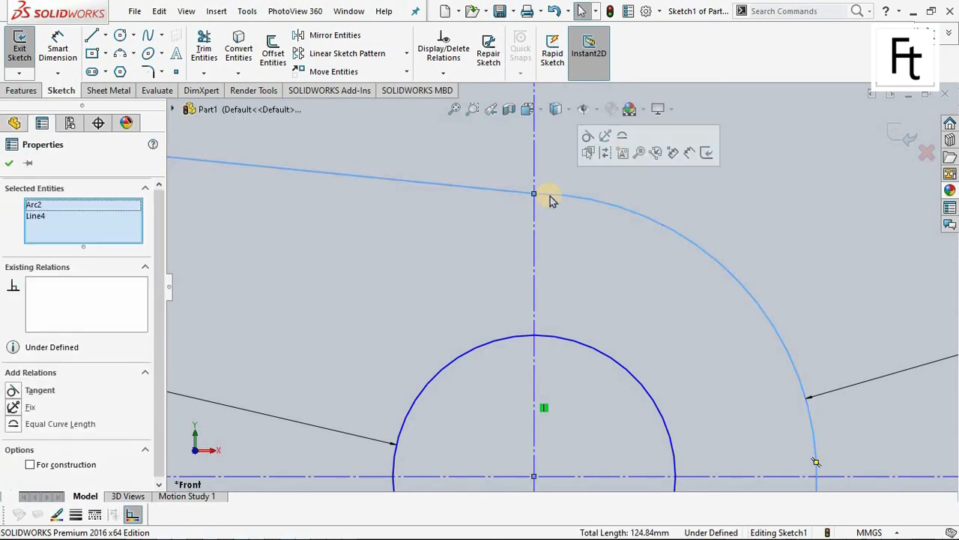
left_click(14, 390)
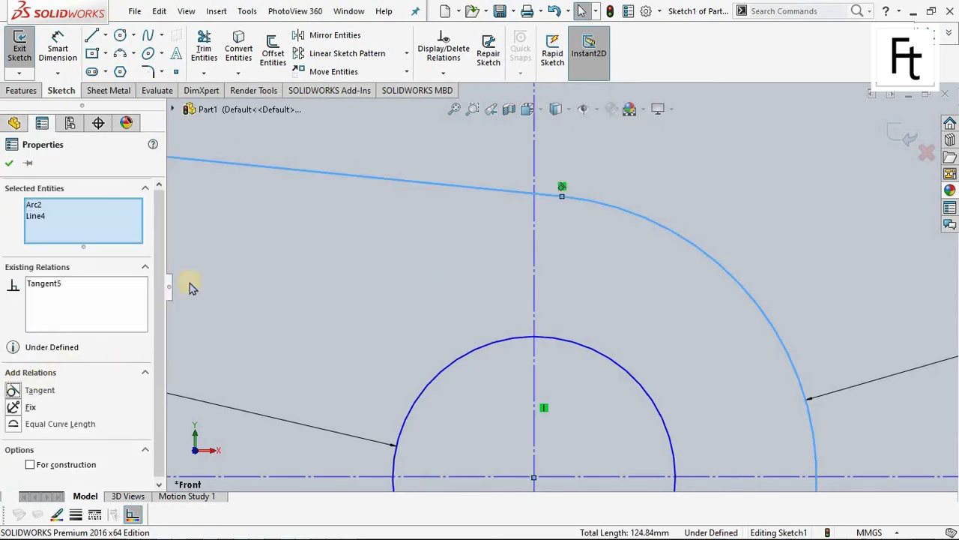
left_click(8, 164)
scroll(565, 213, "down", 3)
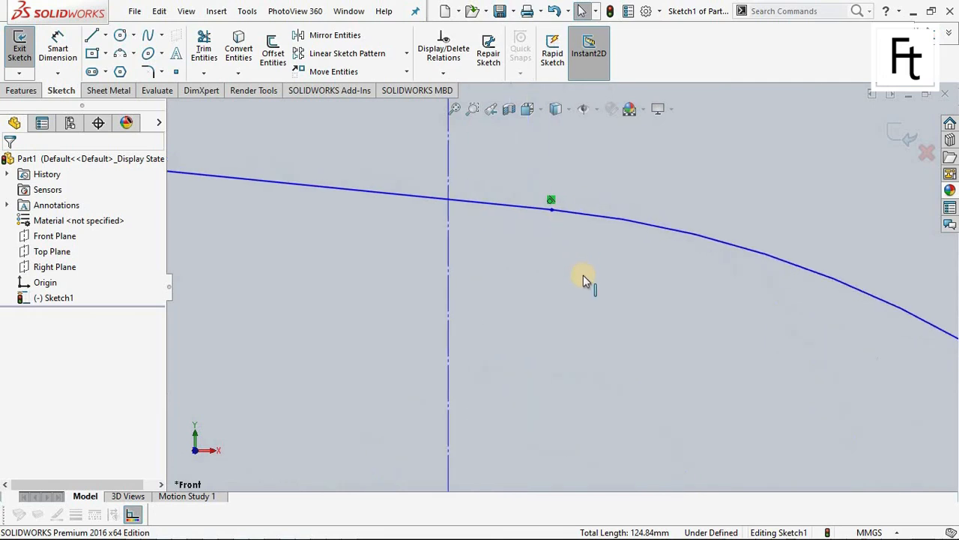
Step: Test whether the profile shifts off its upright centerlines by moving the large circle's centre sideways, and undo the move
scroll(584, 277, "up", 8)
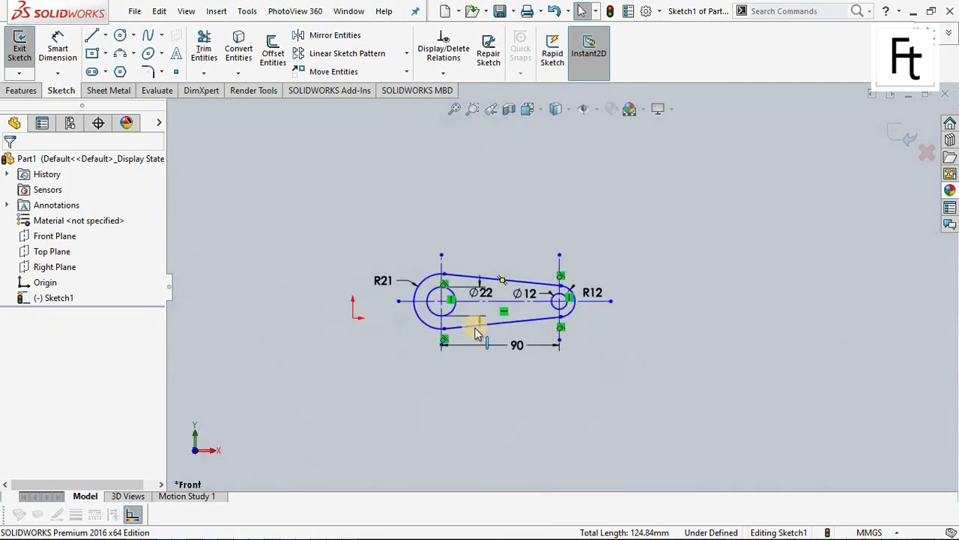
scroll(477, 333, "down", 3)
left_click(414, 277)
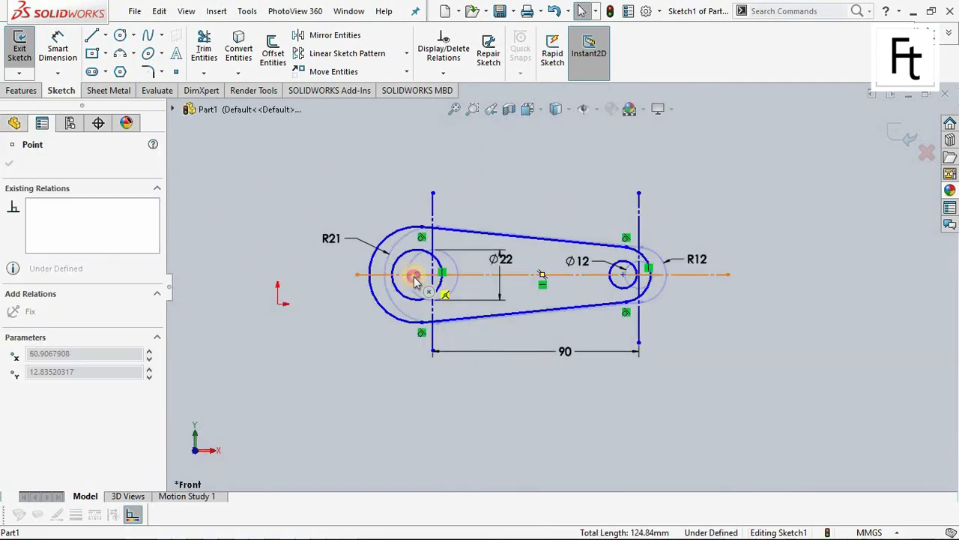
left_click_drag(415, 277, 385, 274)
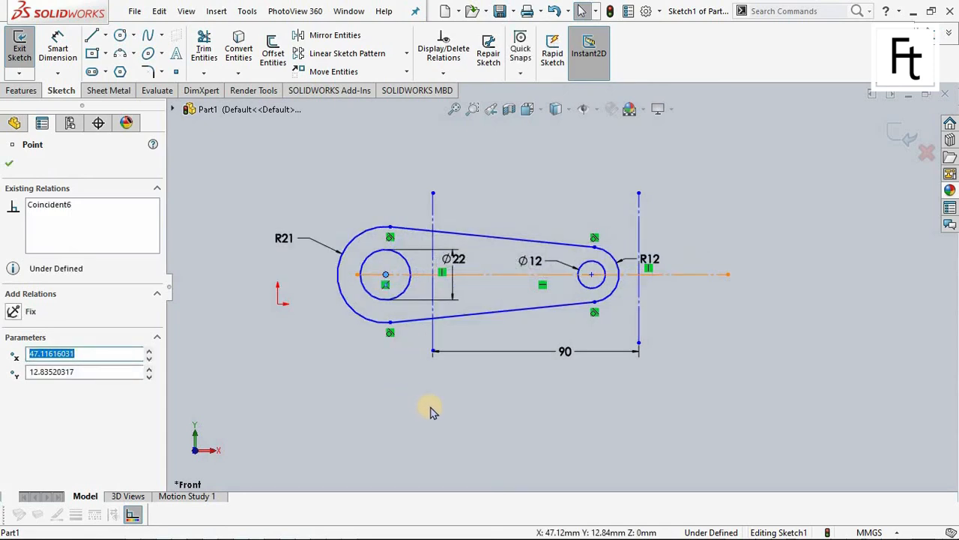
key("ctrl+z")
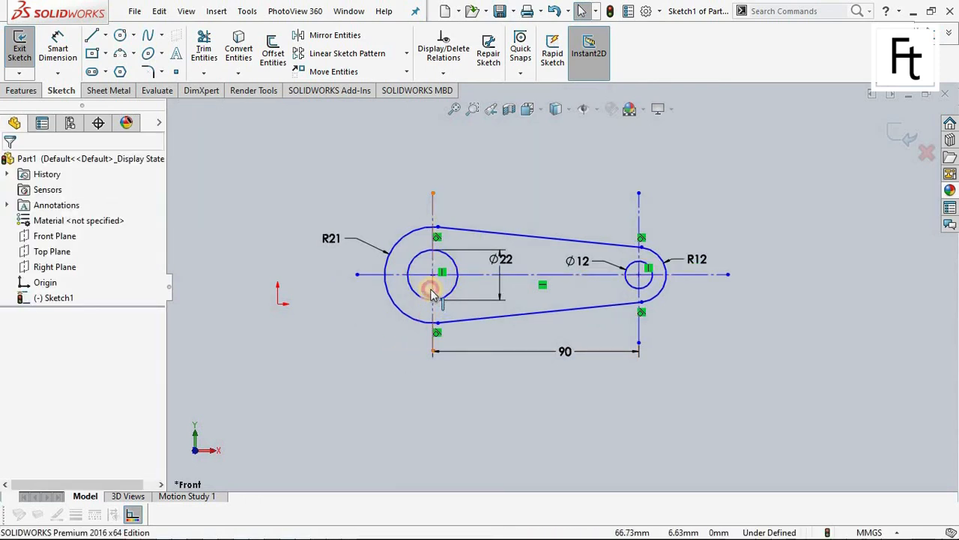
Step: Add a Coincident relation between the large circle's centre and the upright centerline running through it
left_click(432, 294)
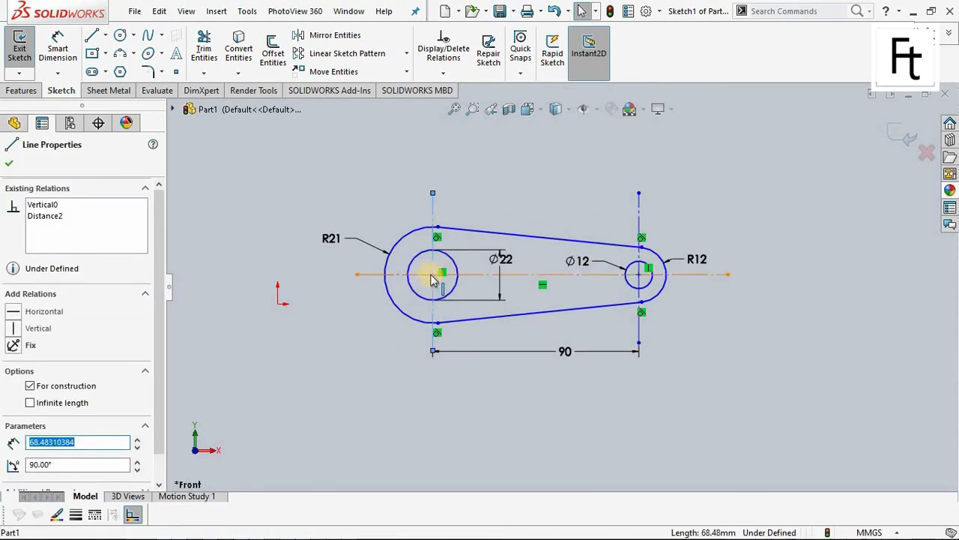
left_click(432, 274, "ctrl")
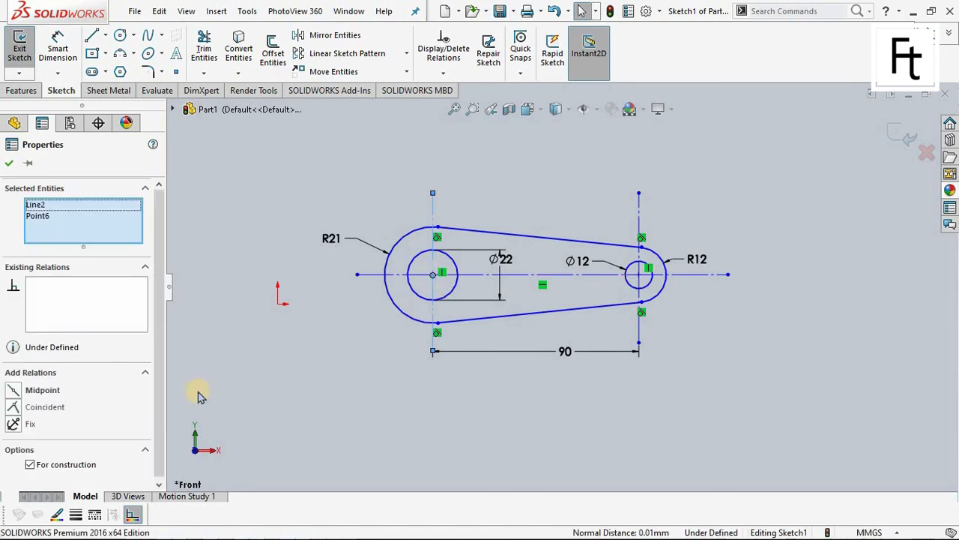
left_click(26, 407)
Step: Add a Coincident relation between the 12 mm circle's centre and the upright centerline running through it
left_click(641, 327)
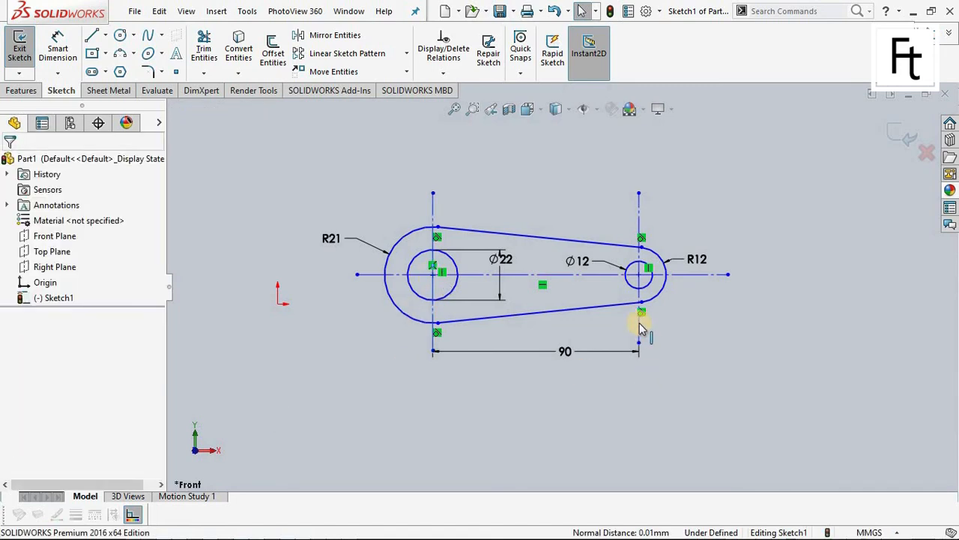
scroll(646, 299, "down", 5)
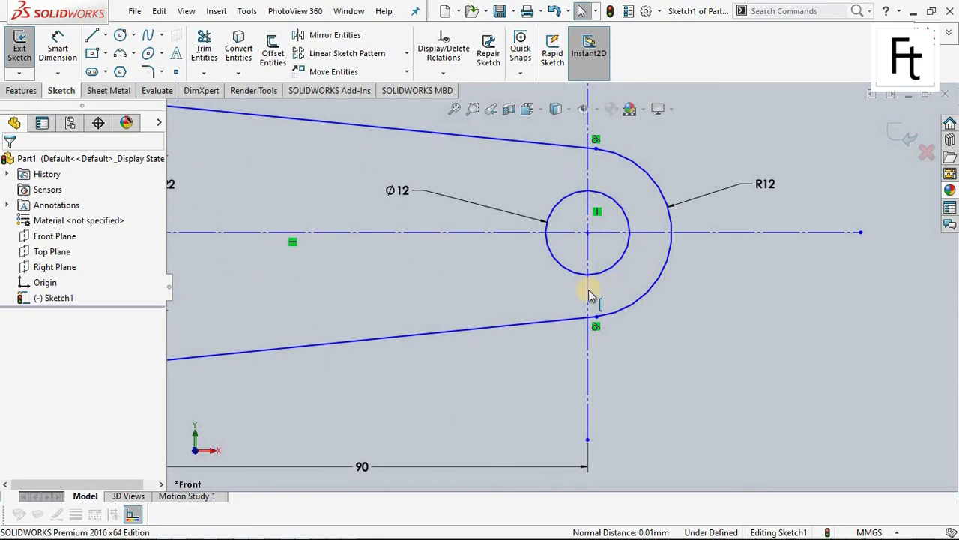
left_click(589, 295)
left_click(588, 234)
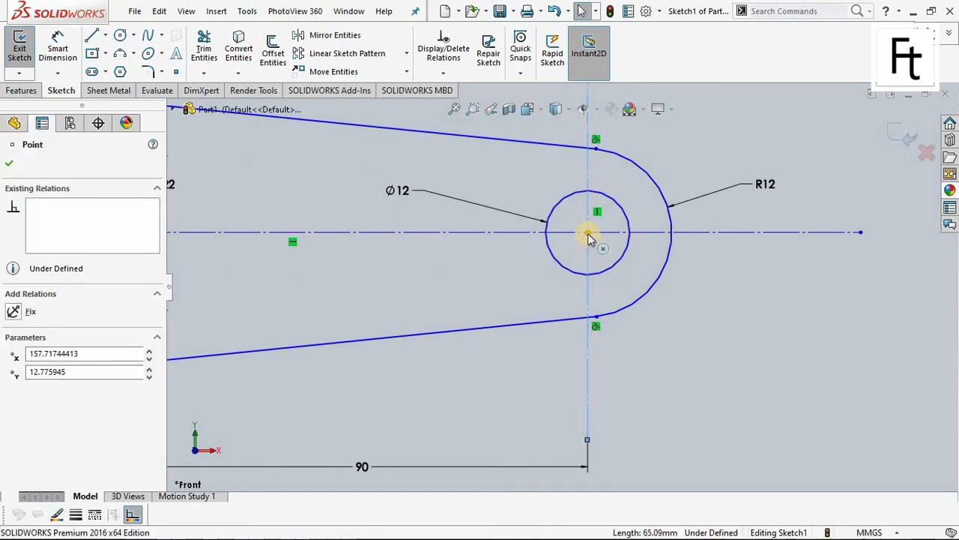
left_click(25, 407)
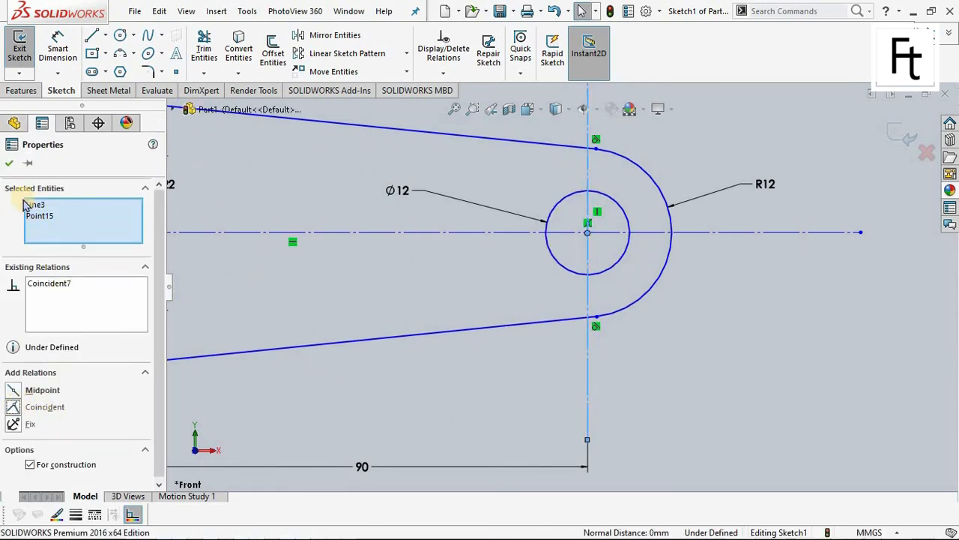
left_click(12, 164)
Step: Add a Coincident relation between the large circle's centre and the sketch origin
scroll(529, 372, "up", 7)
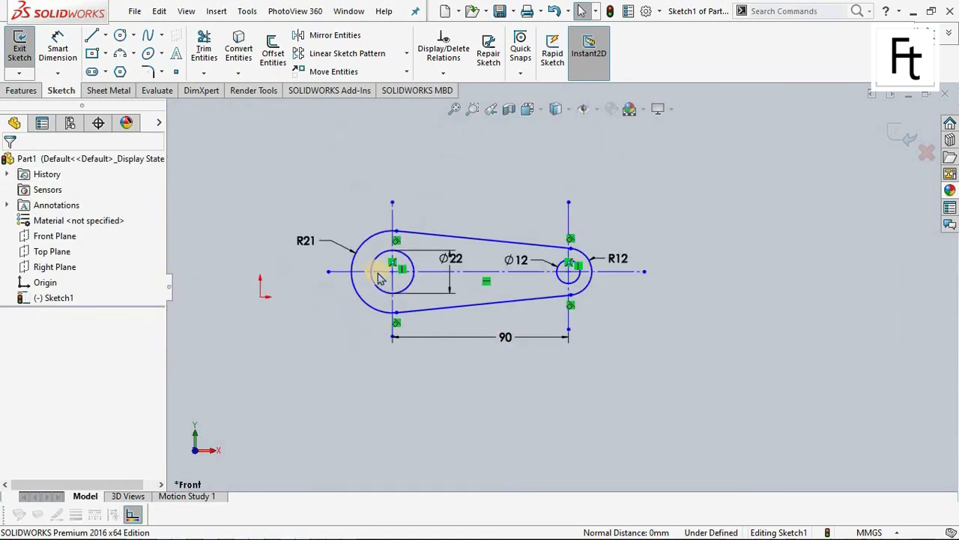
left_click(392, 272)
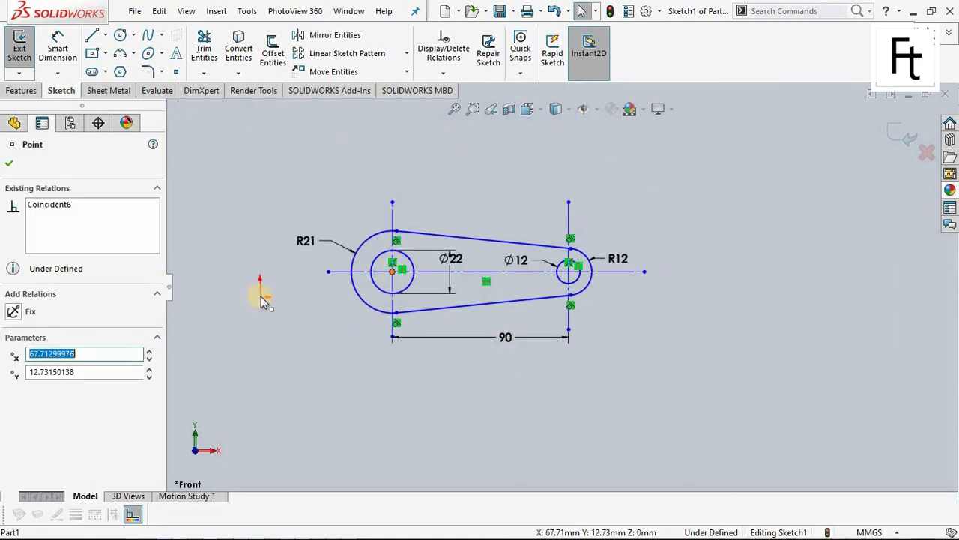
left_click(10, 169)
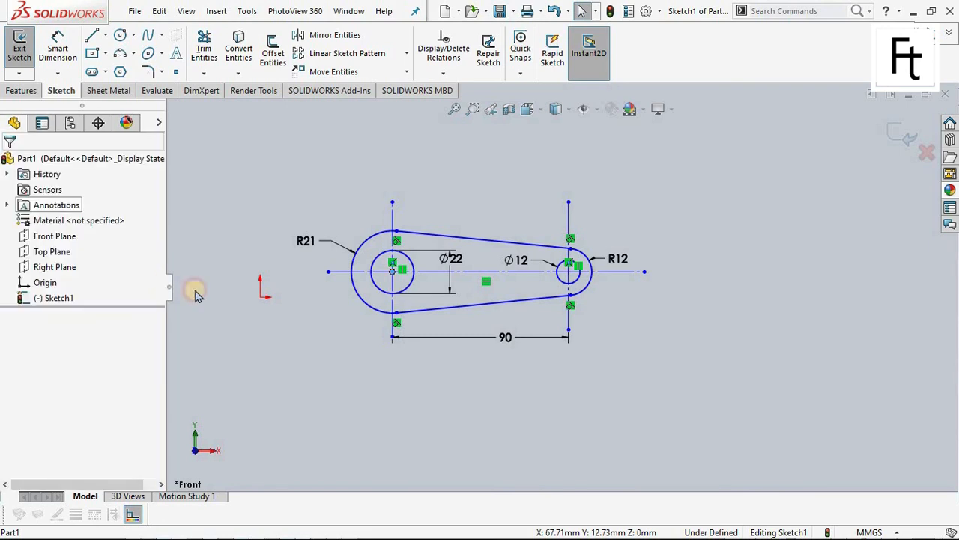
left_click(261, 296)
left_click(393, 271, "ctrl")
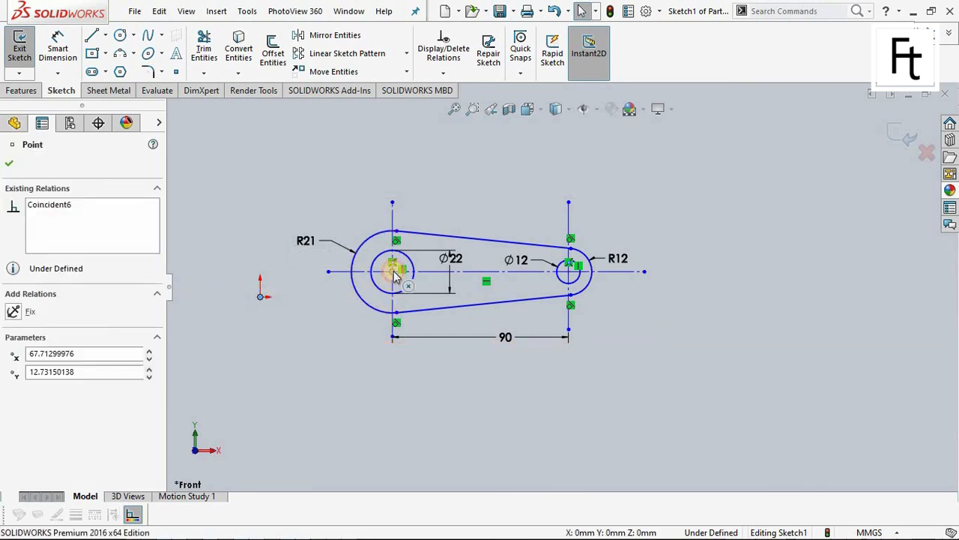
left_click(25, 424)
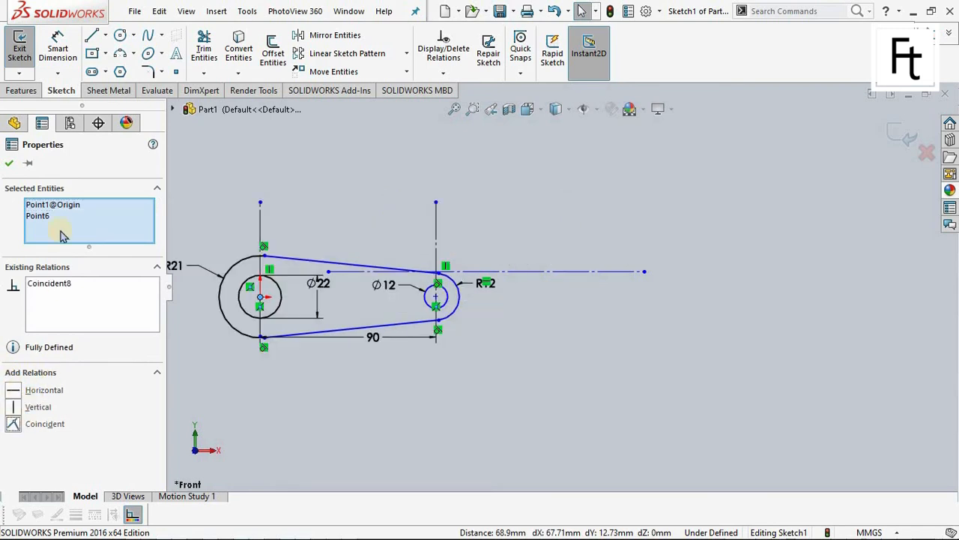
left_click(13, 164)
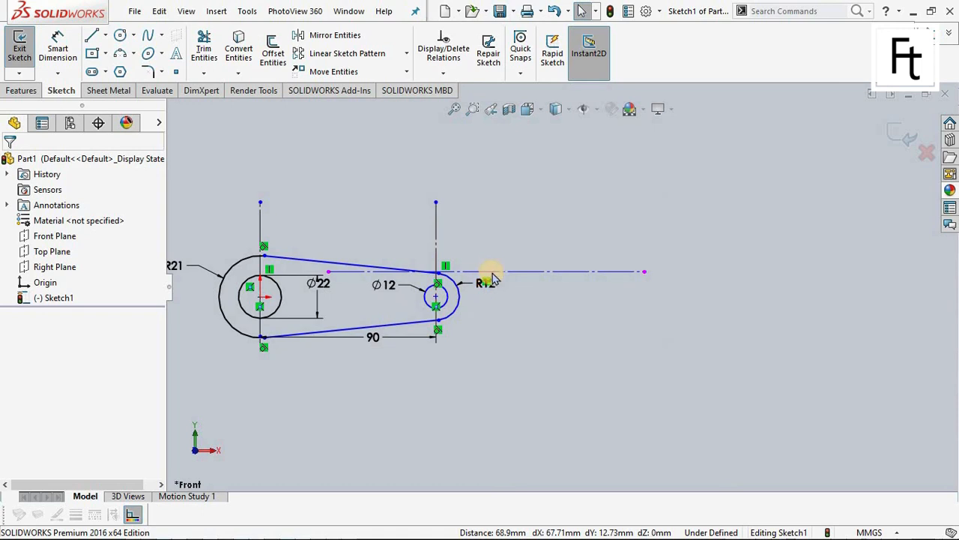
Step: Add a Coincident relation between the long horizontal centerline and the large circle's centre at the origin
left_click(453, 271)
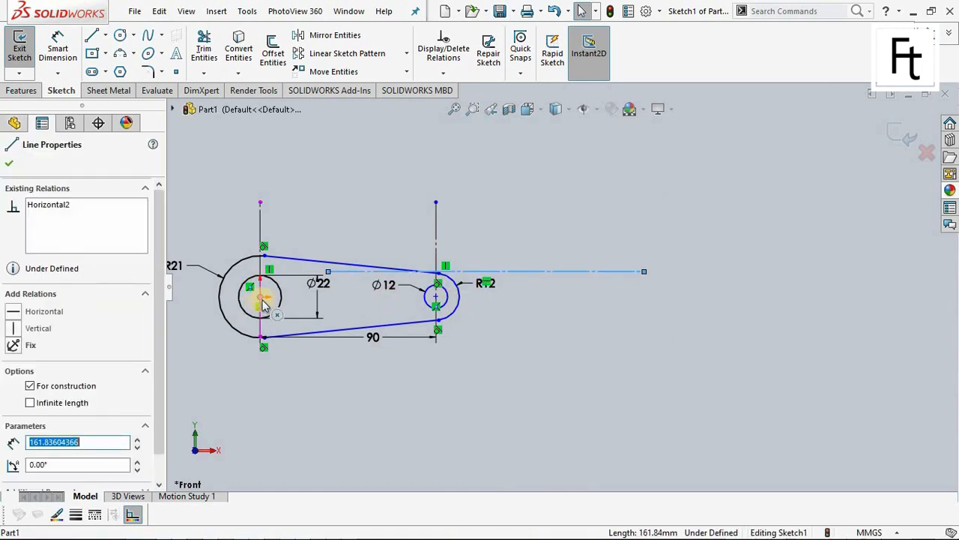
left_click(260, 298, "ctrl")
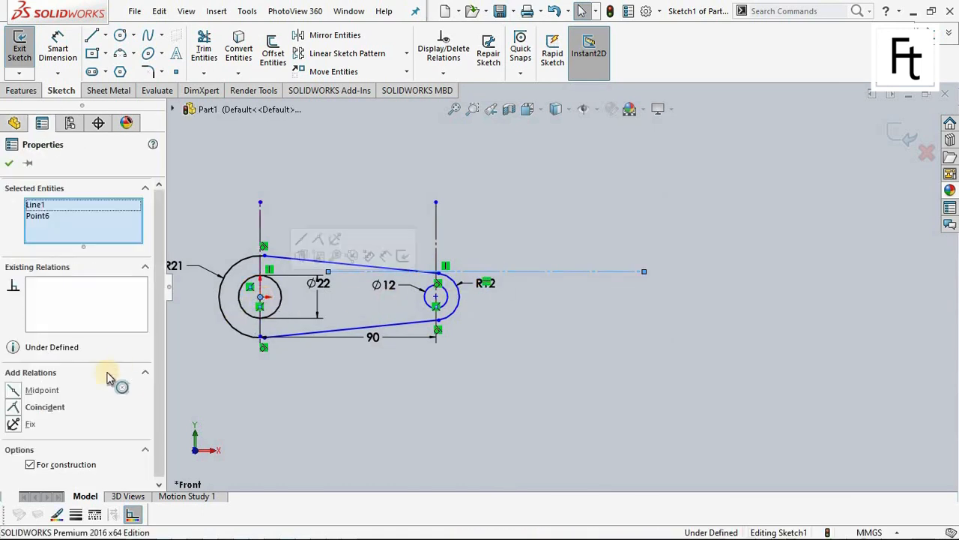
left_click(16, 409)
left_click(10, 166)
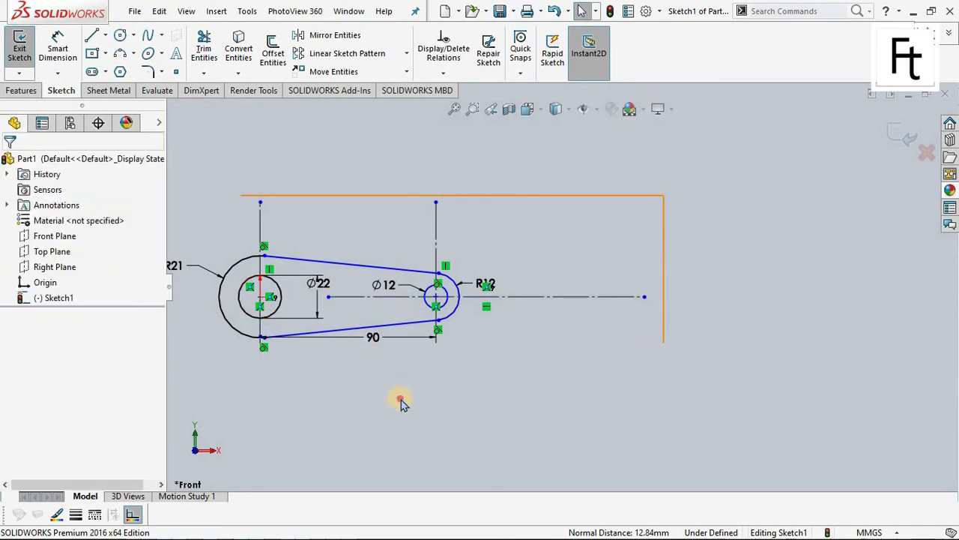
Step: Inspect the under-defined profile and pull the R12 arc's upper endpoint downward to test the sketch's remaining freedom
scroll(254, 318, "down", 2)
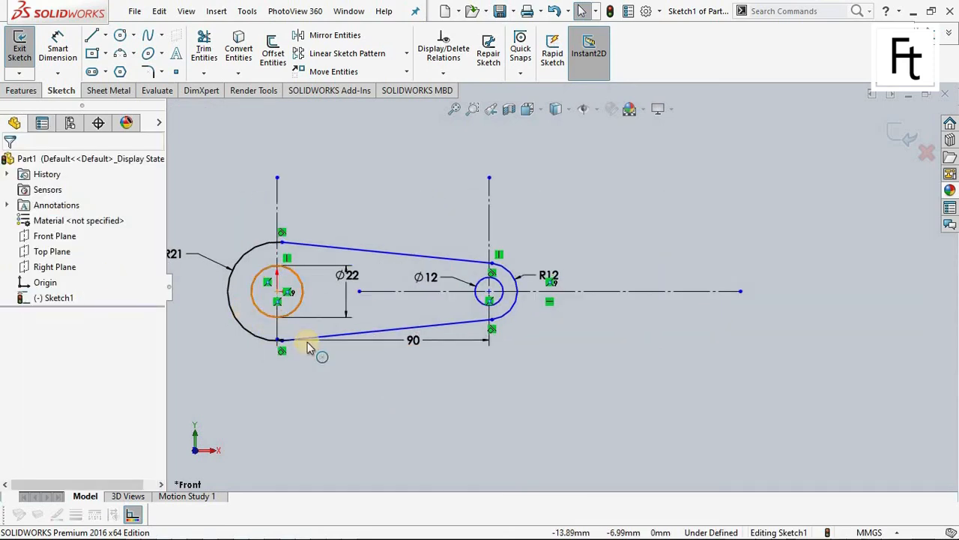
scroll(360, 360, "down", 2)
scroll(325, 357, "down", 4)
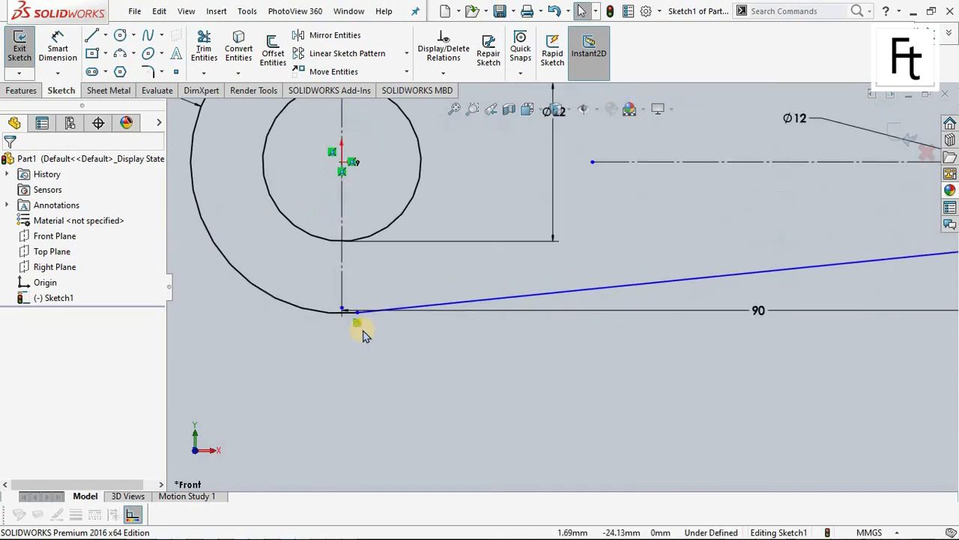
scroll(465, 326, "up", 2)
scroll(568, 292, "up", 5)
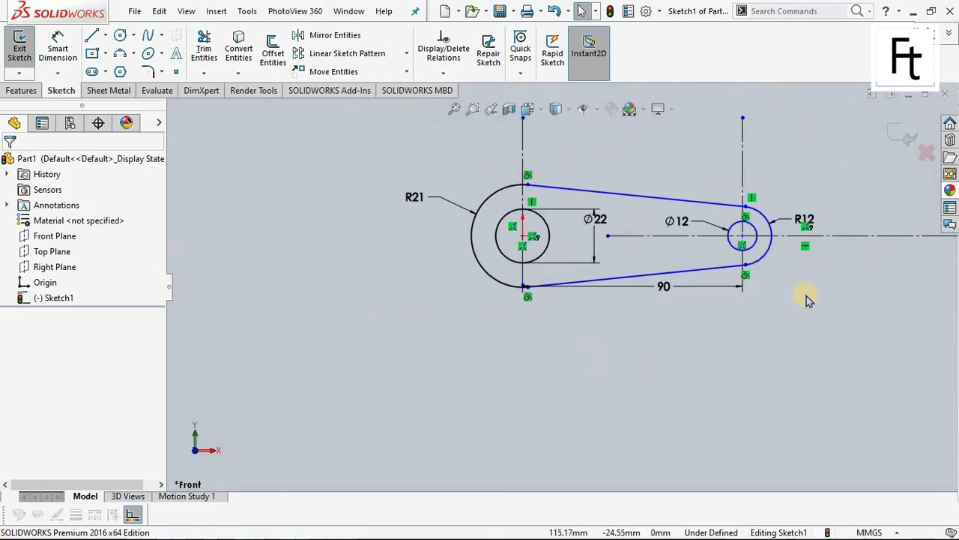
scroll(807, 296, "up", 1)
scroll(782, 225, "down", 2)
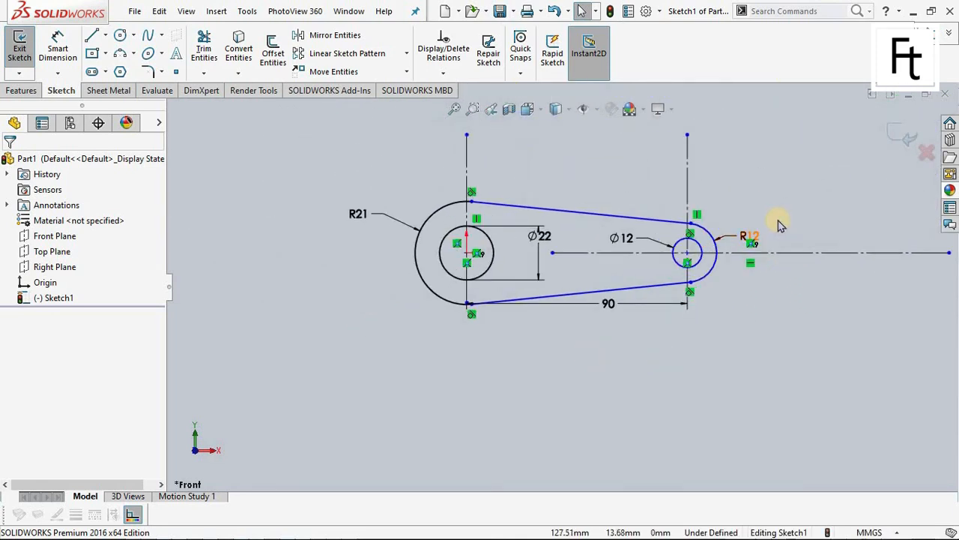
scroll(782, 219, "down", 1)
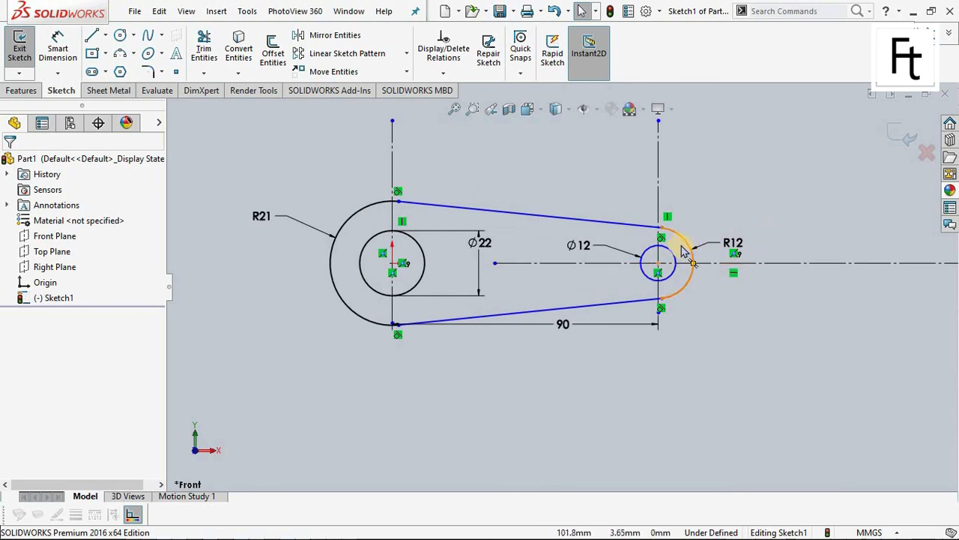
left_click_drag(663, 222, 664, 246)
left_click(743, 202)
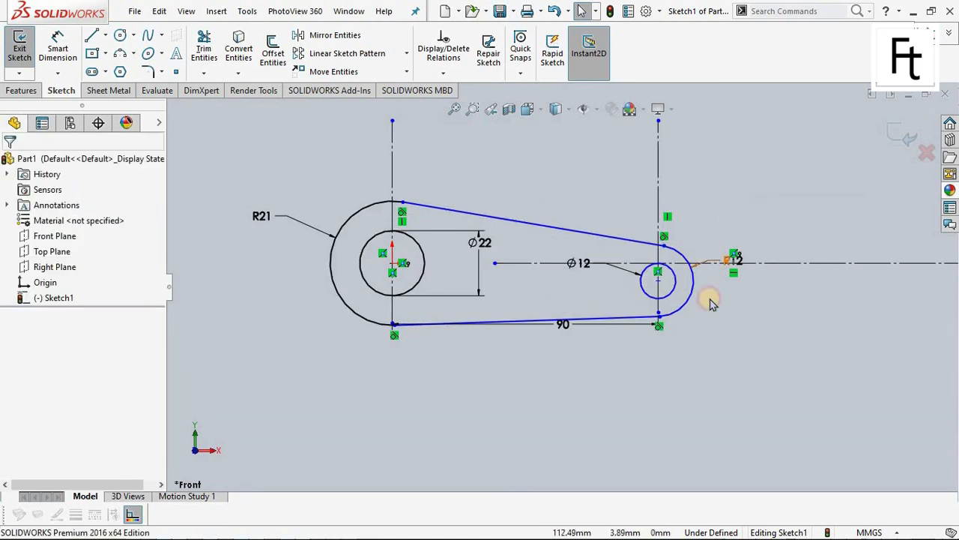
Step: Add a Symmetric relation between the R12 arc's two endpoints about the long horizontal centerline
left_click(660, 317)
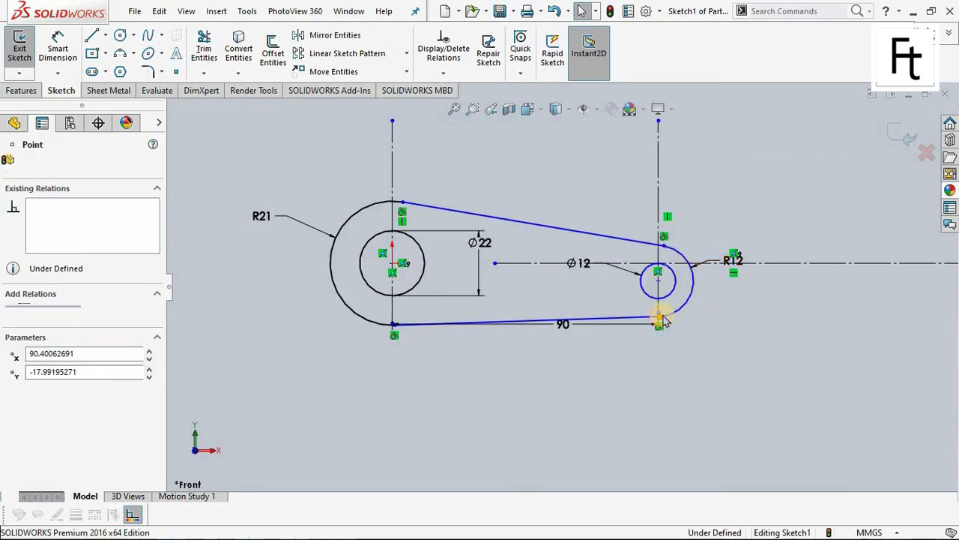
left_click(659, 247)
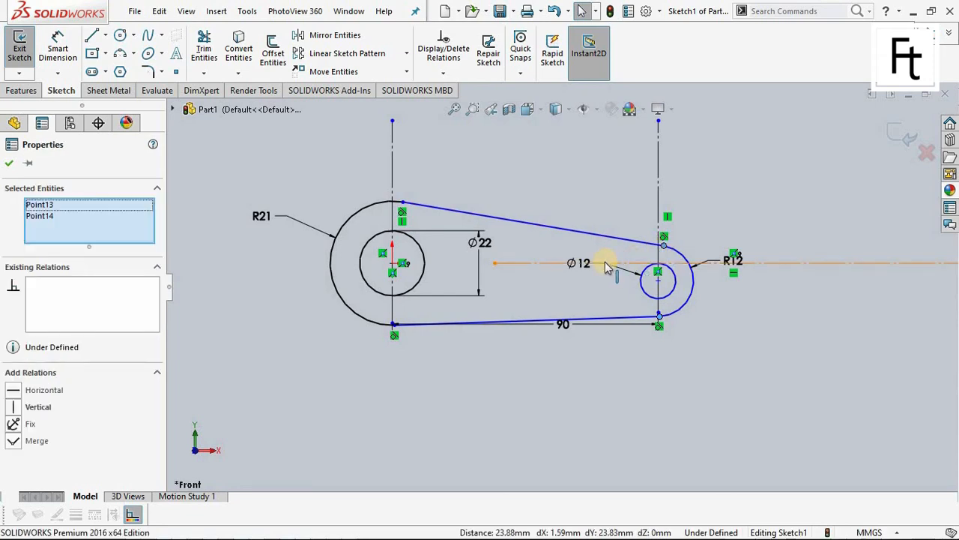
left_click(541, 263, "ctrl")
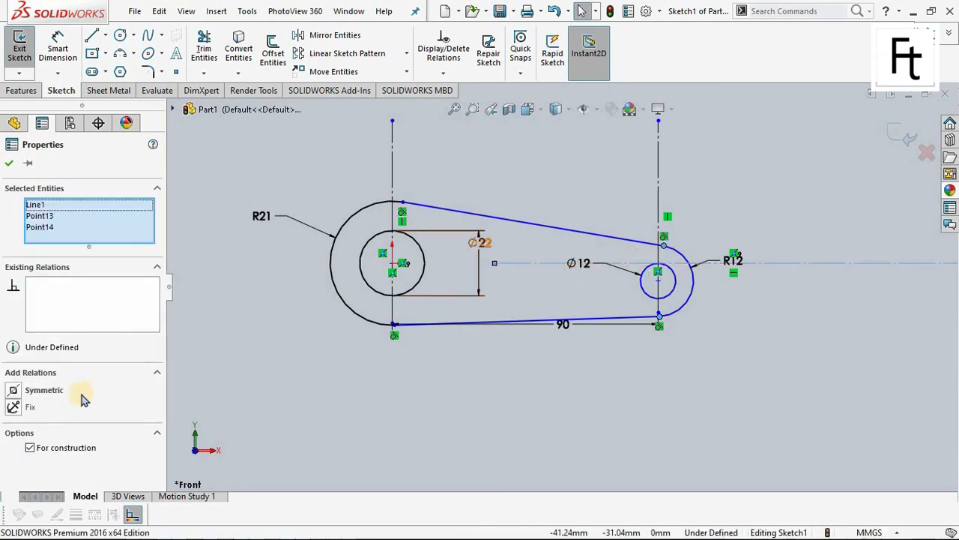
left_click(13, 390)
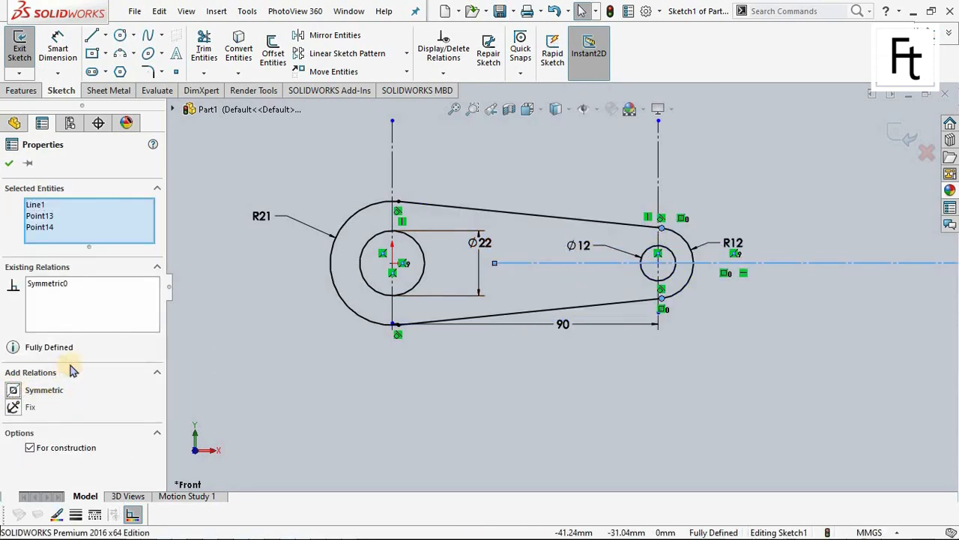
left_click(8, 164)
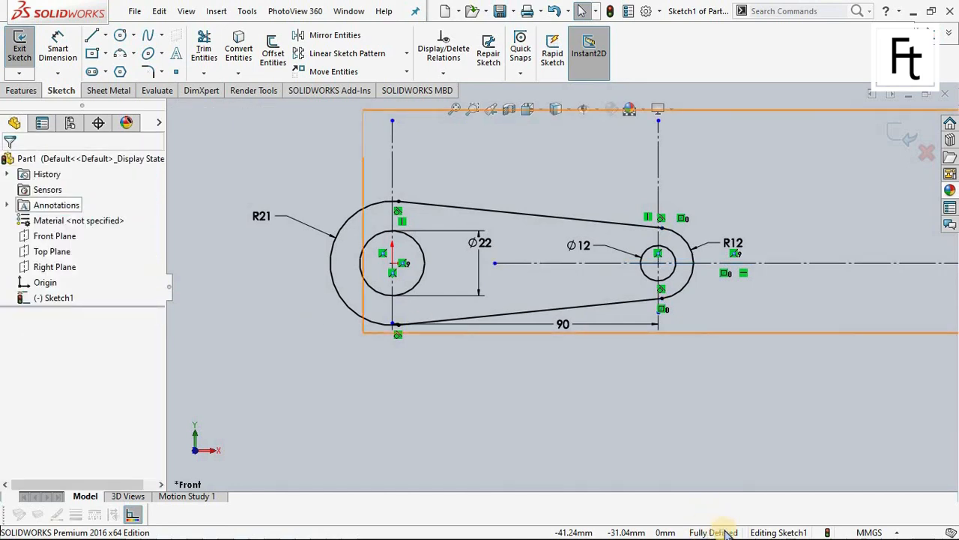
Step: Rebuild the part and exit the profile sketch
scroll(553, 373, "up", 2)
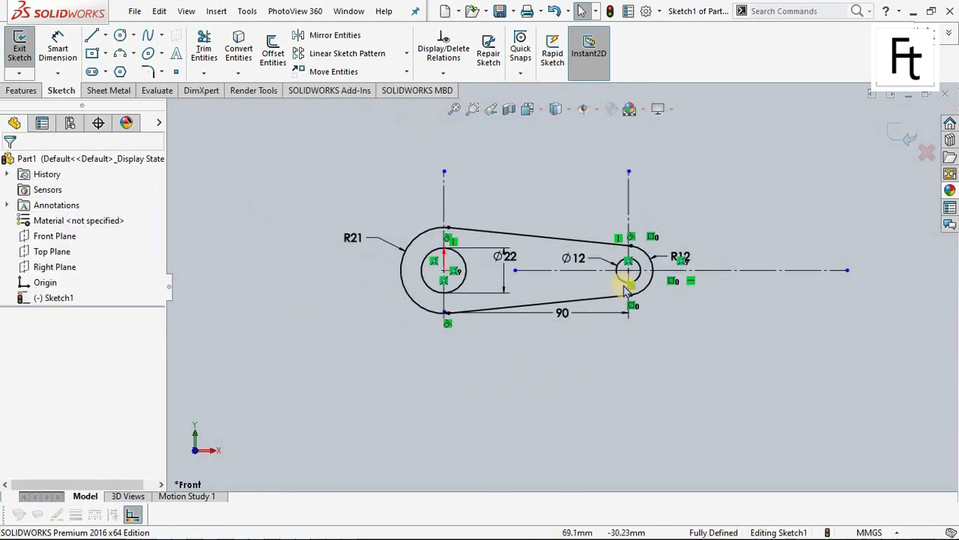
scroll(672, 236, "down", 1)
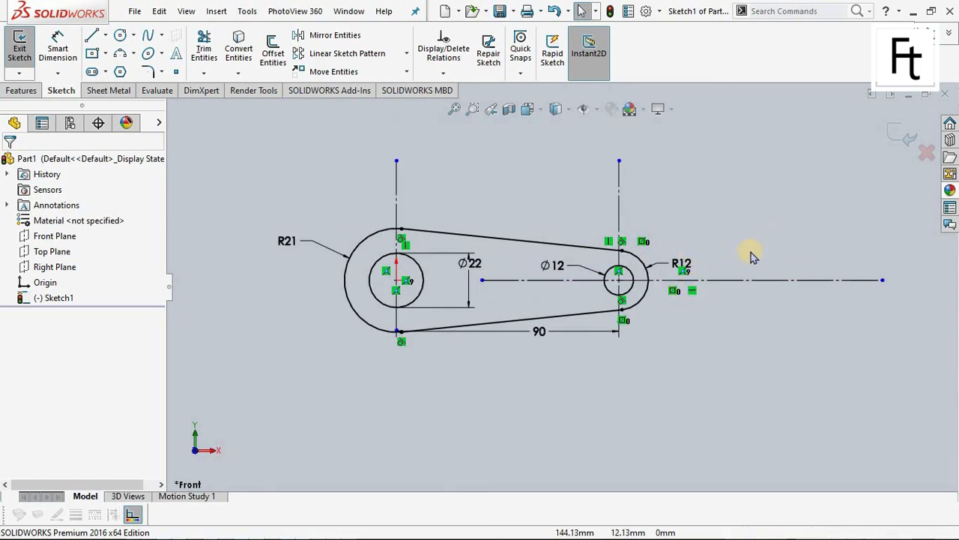
left_click(610, 11)
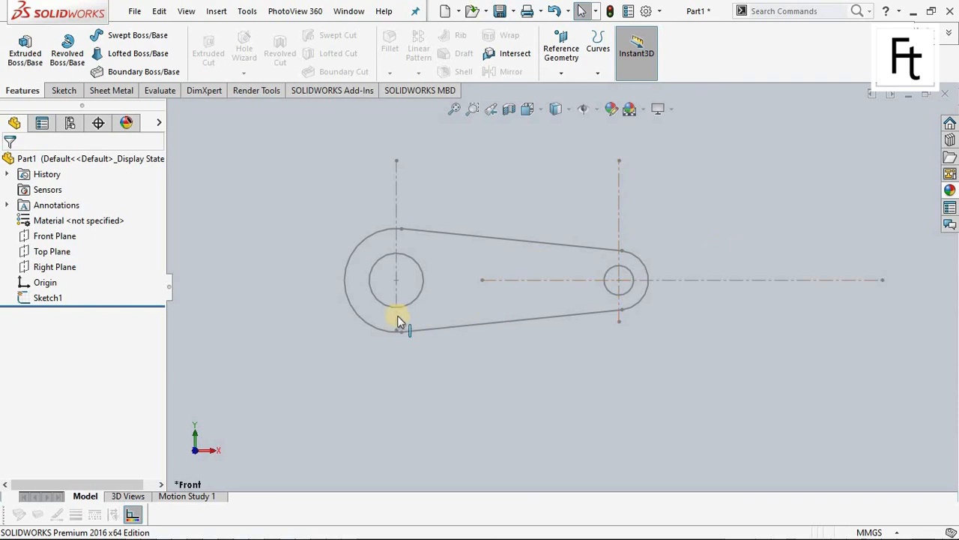
Step: Start an Extruded Boss/Base from the imported sketch, picking its outer outline
mouse_move(399, 322)
middle_mouse_down()
mouse_move(382, 247)
mouse_move(428, 251)
mouse_move(396, 238)
middle_mouse_up()
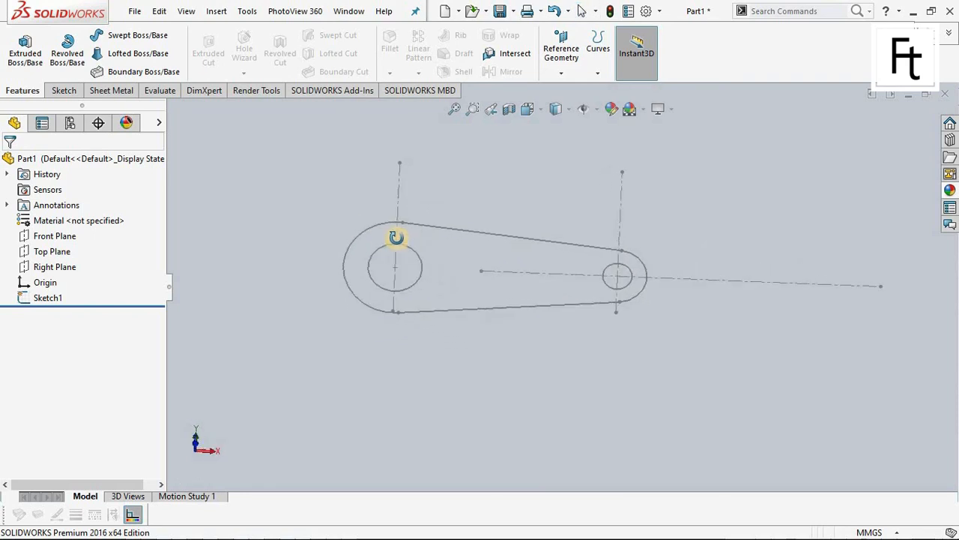
left_click(25, 51)
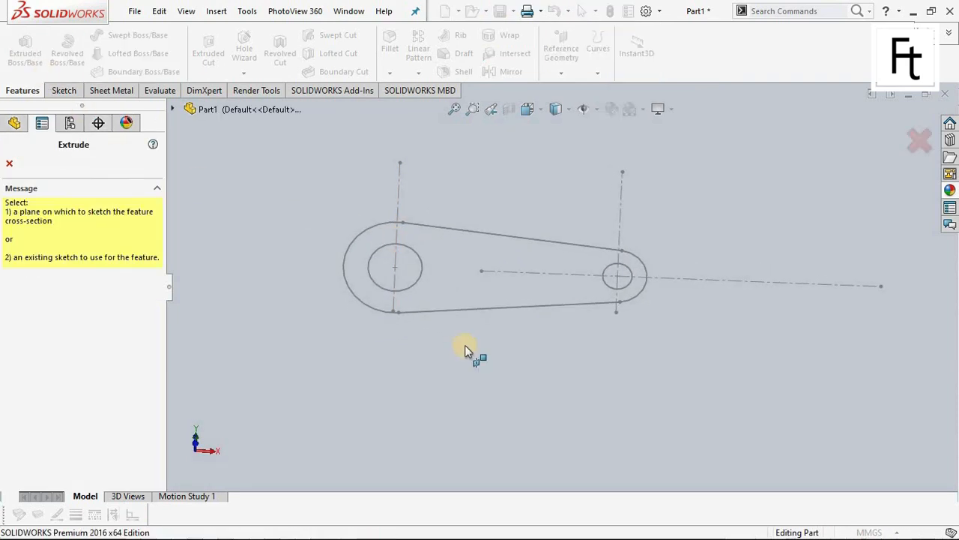
left_click(453, 313)
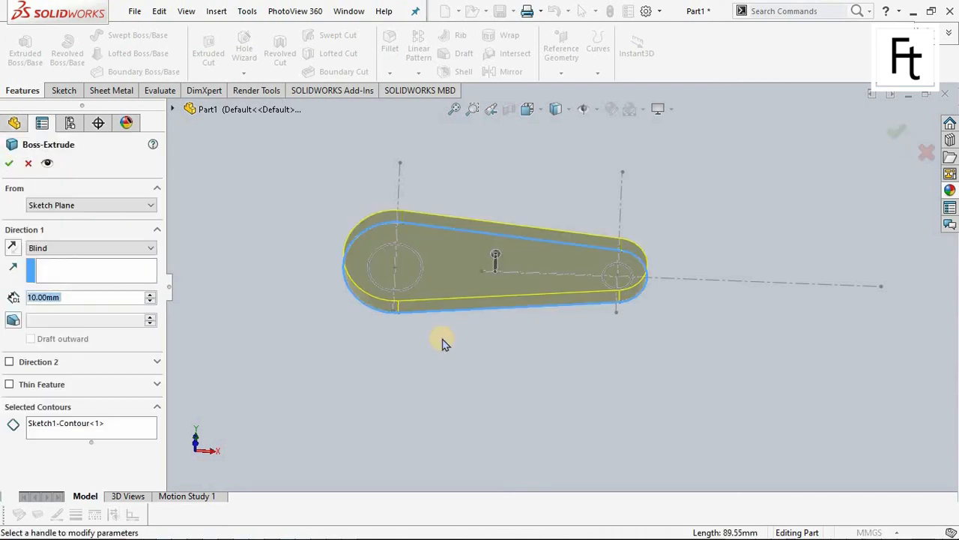
Step: Try adding the 22 mm circle's region to the extrusion's selected contours, and remove that region again
left_click(80, 424)
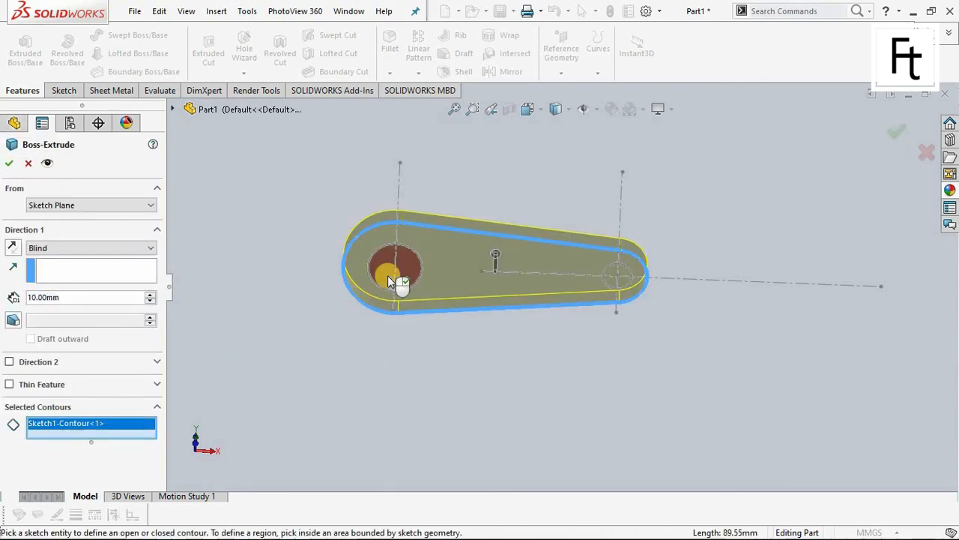
left_click(390, 274)
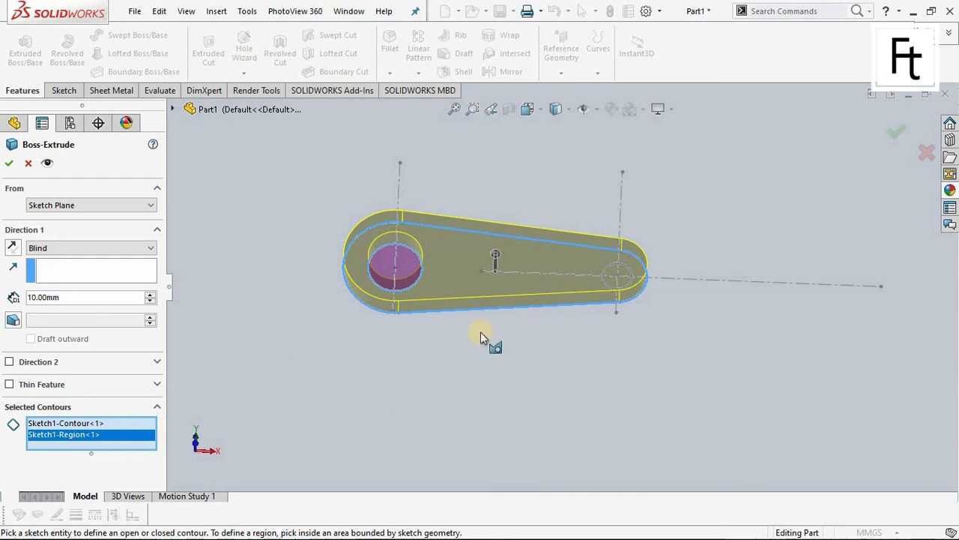
right_click(105, 437)
left_click(135, 457)
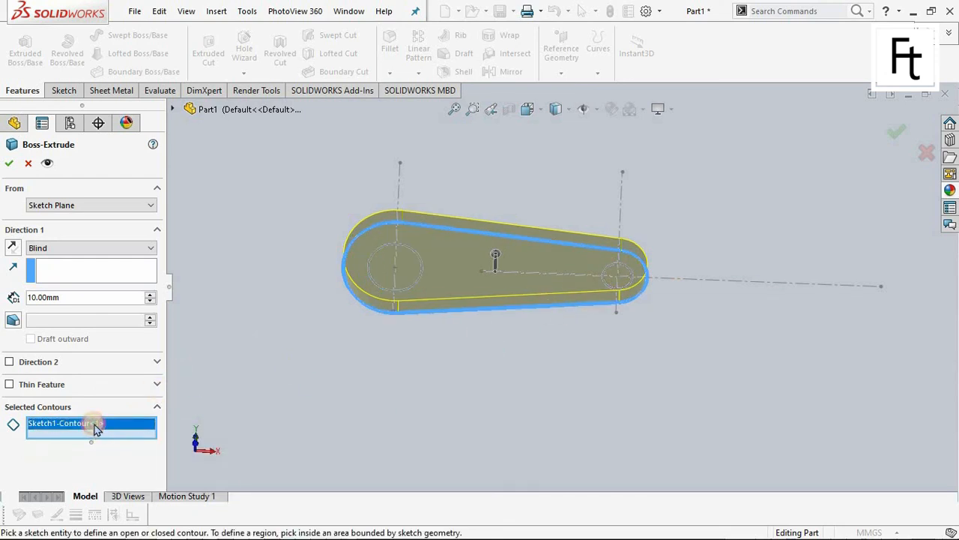
Step: Clear the remaining selected contour and extrude the whole profile with its two holes to a blind depth of 6 mm
right_click(96, 428)
left_click(126, 448)
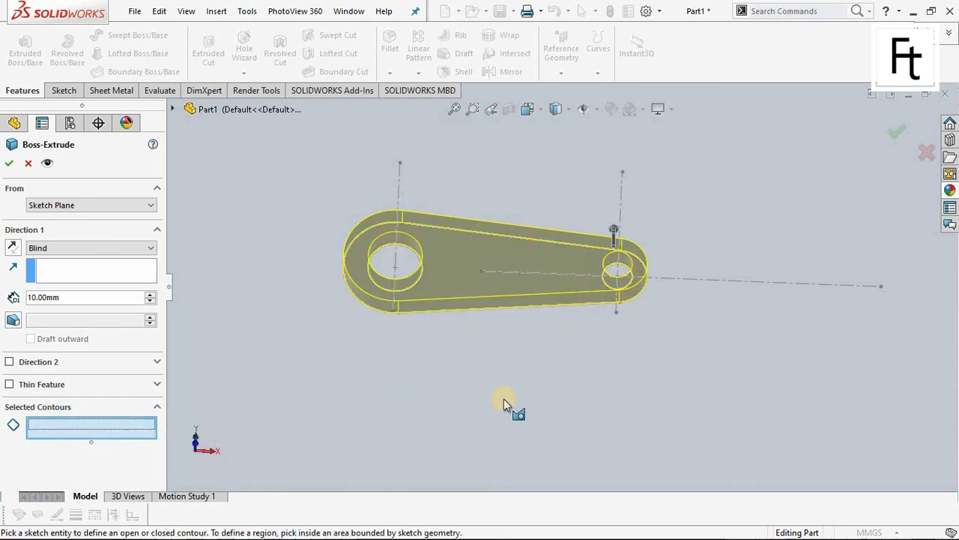
mouse_move(504, 401)
middle_mouse_down()
mouse_move(492, 227)
mouse_move(504, 397)
middle_mouse_up()
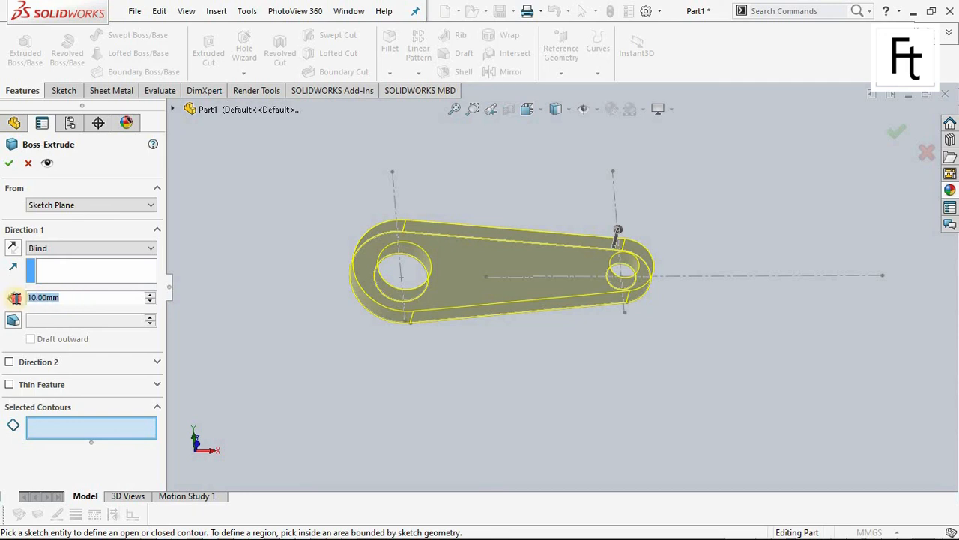
type("6")
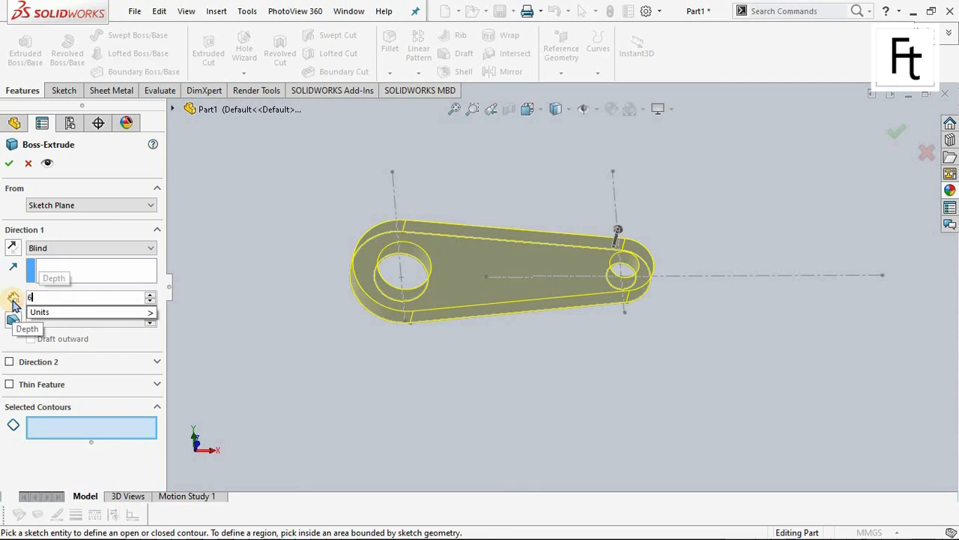
key("Return")
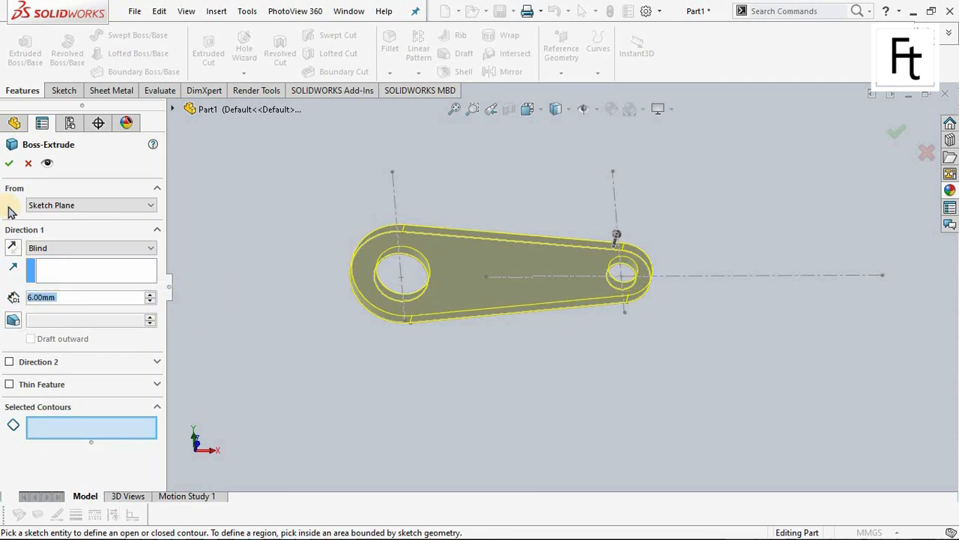
left_click(10, 167)
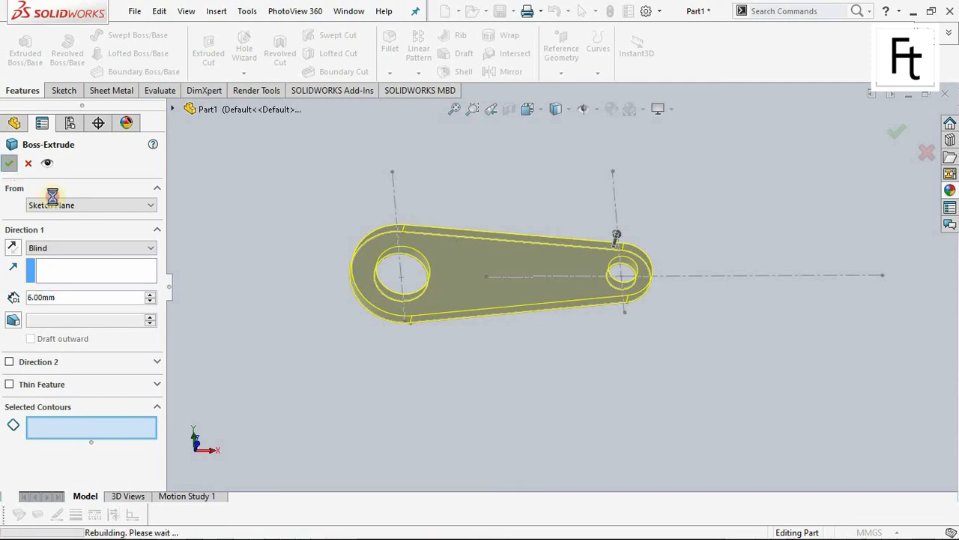
Step: Edit the whole part's appearance and choose a dark grey from the standard color swatches
left_click(426, 381)
middle_click_drag(426, 381, 477, 278)
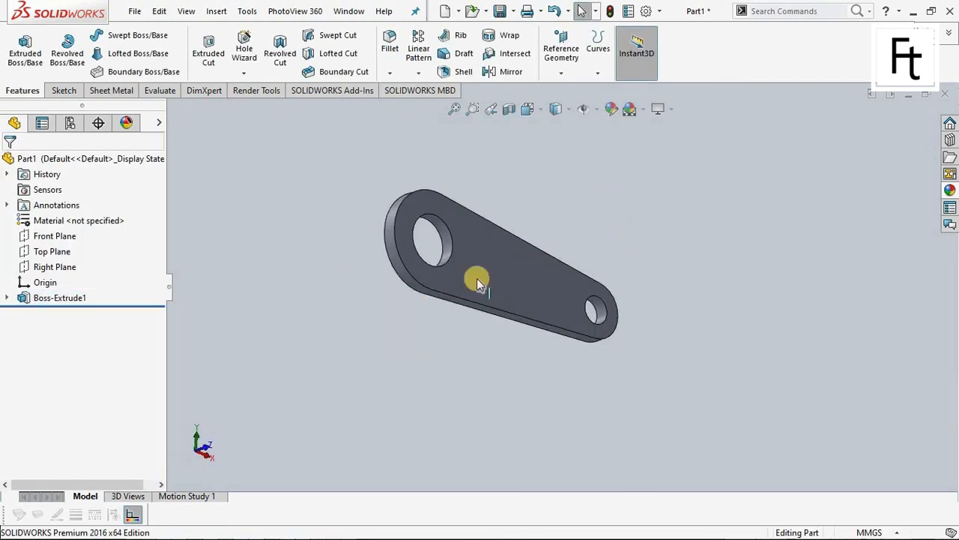
left_click(611, 110)
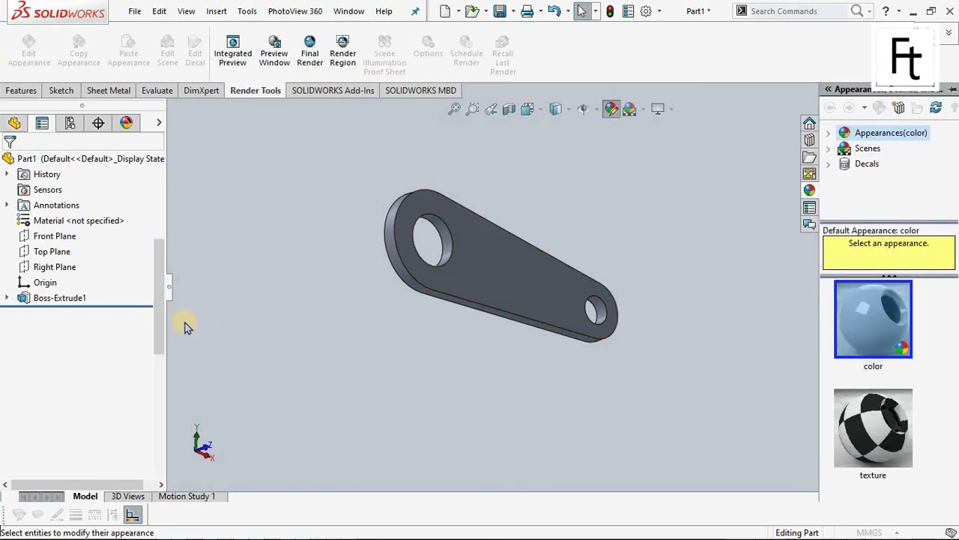
left_click(111, 454)
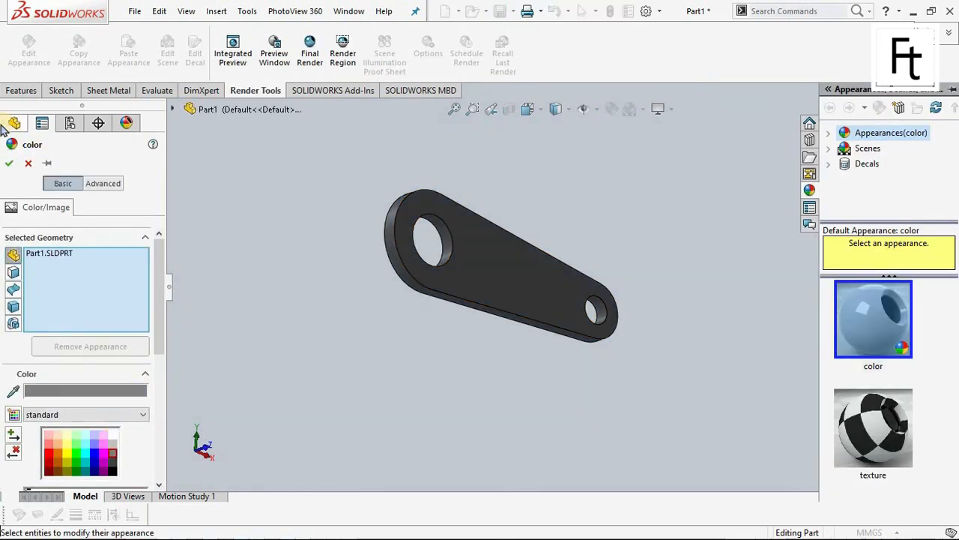